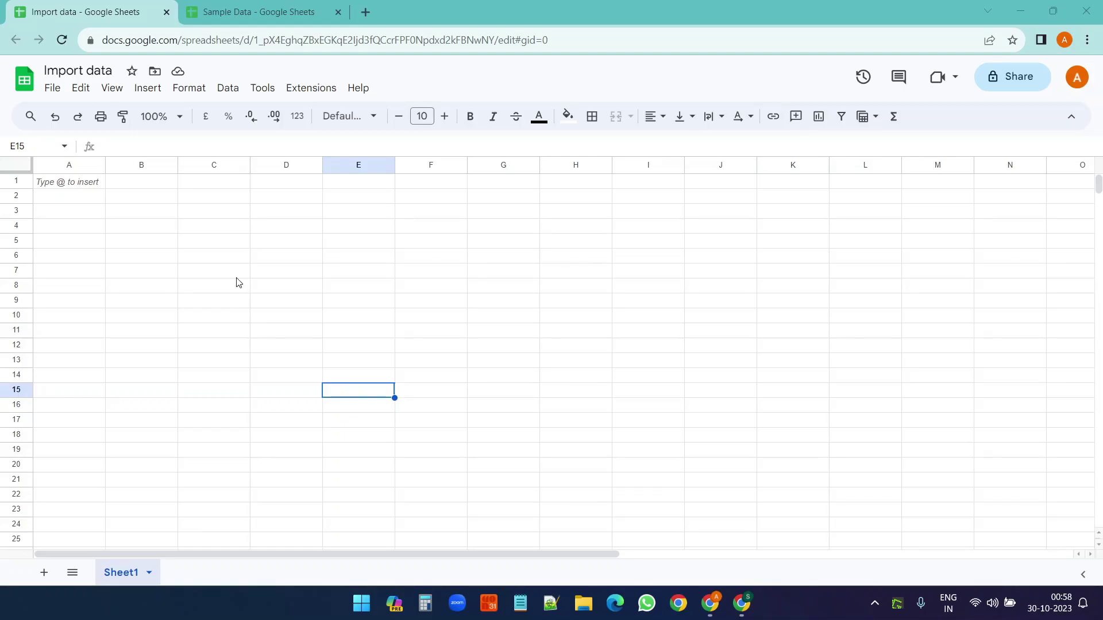
Look over the Sample Data spreadsheet's Insurance and Players sheets before importing
click(231, 6)
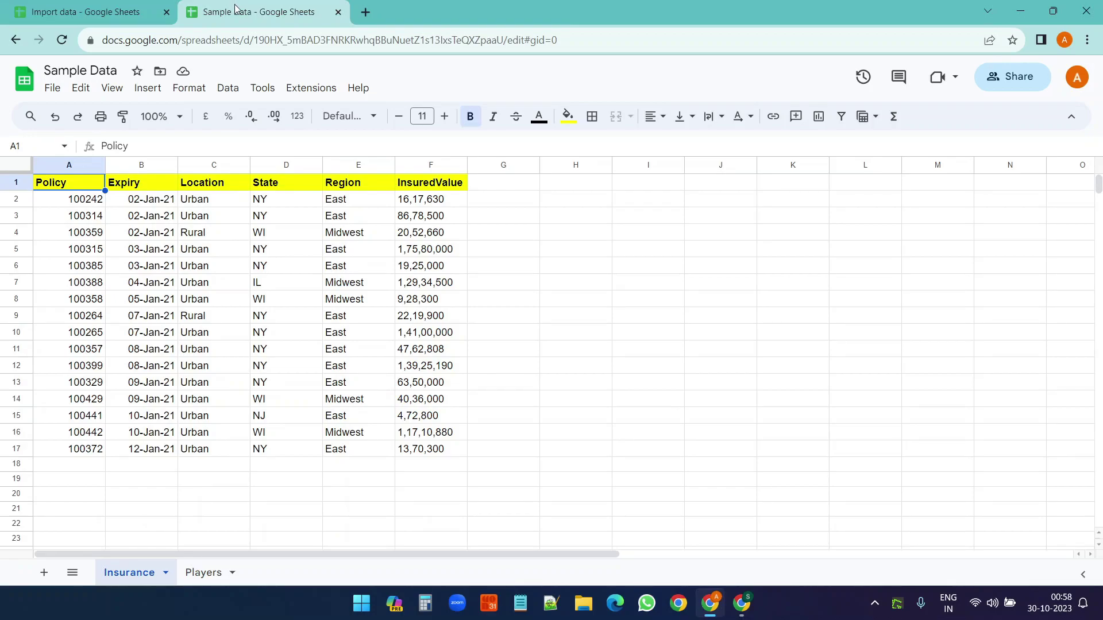
click(52, 13)
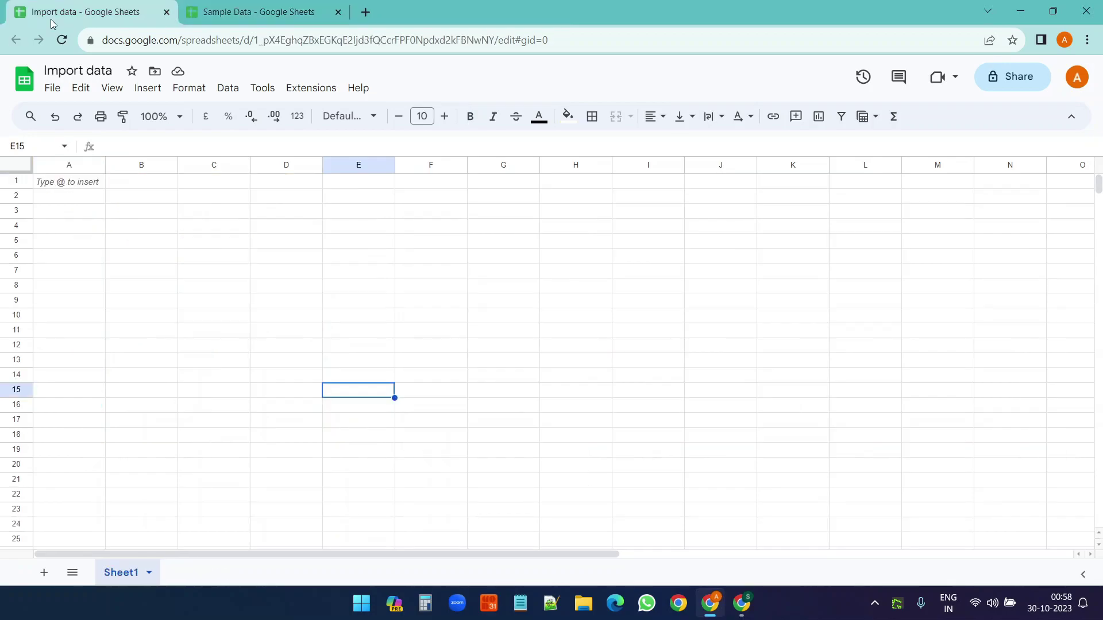
click(250, 16)
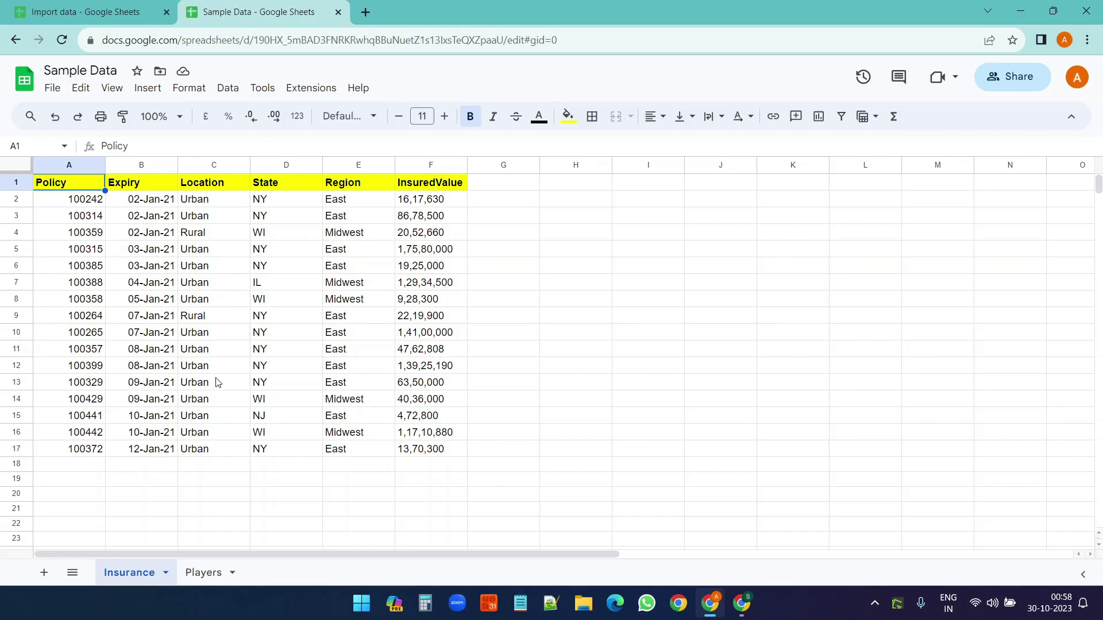
click(198, 574)
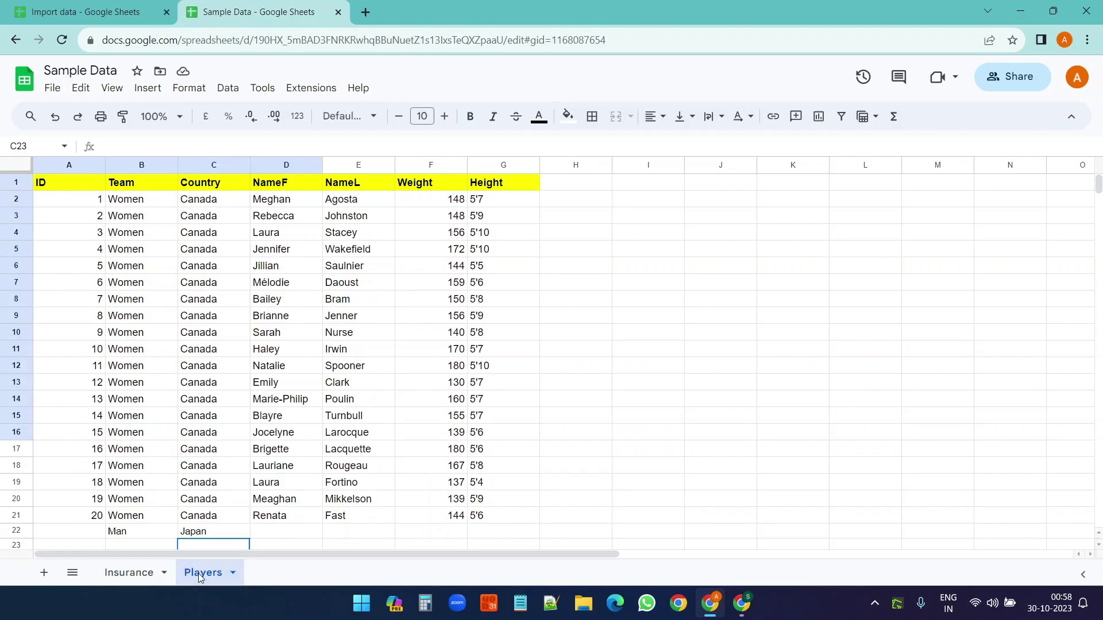
click(125, 573)
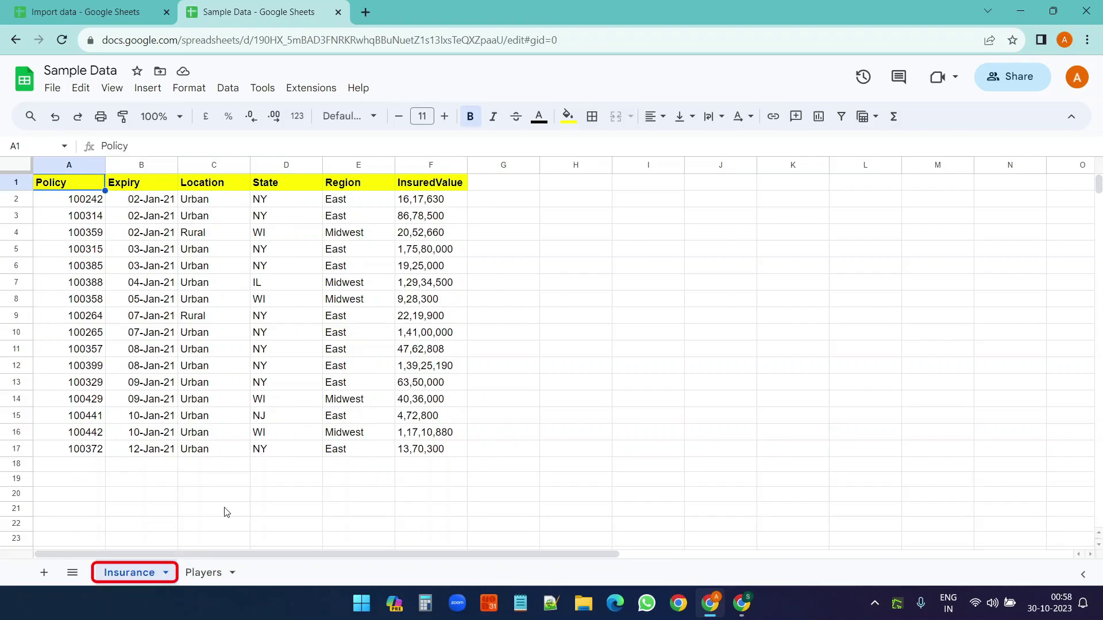
click(210, 574)
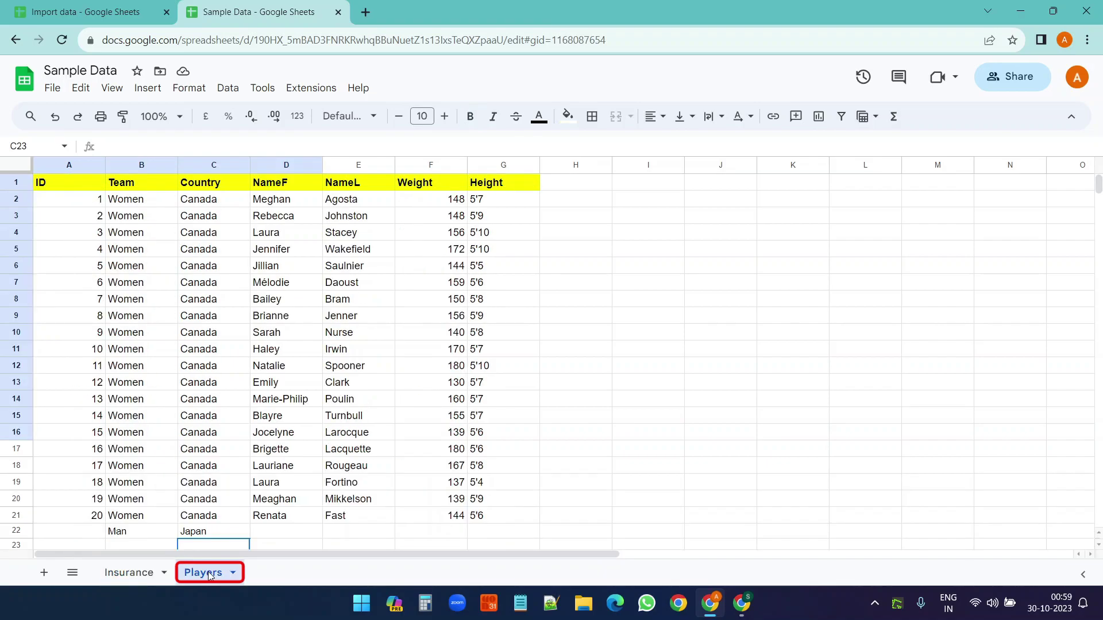
click(136, 575)
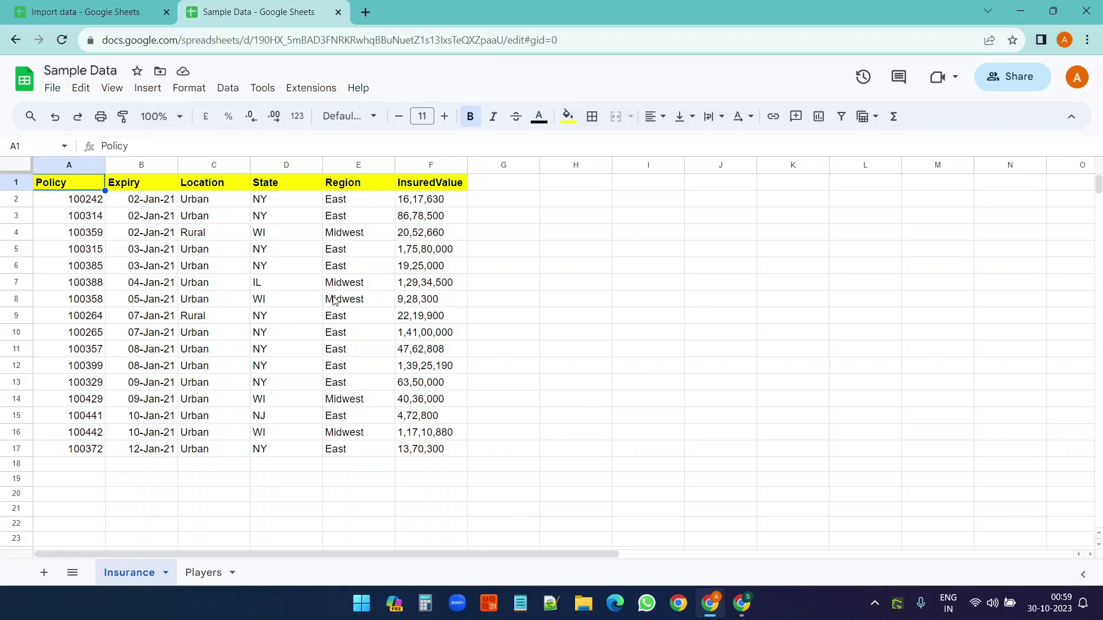
click(83, 7)
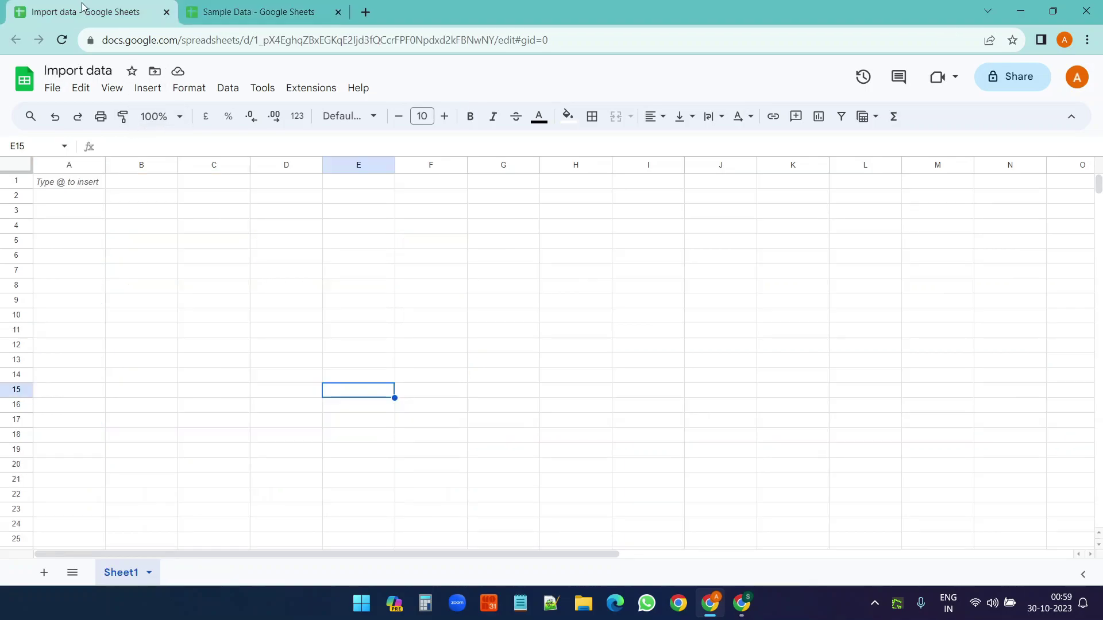
Start an IMPORTRANGE formula in cell A1 of Import data
click(93, 185)
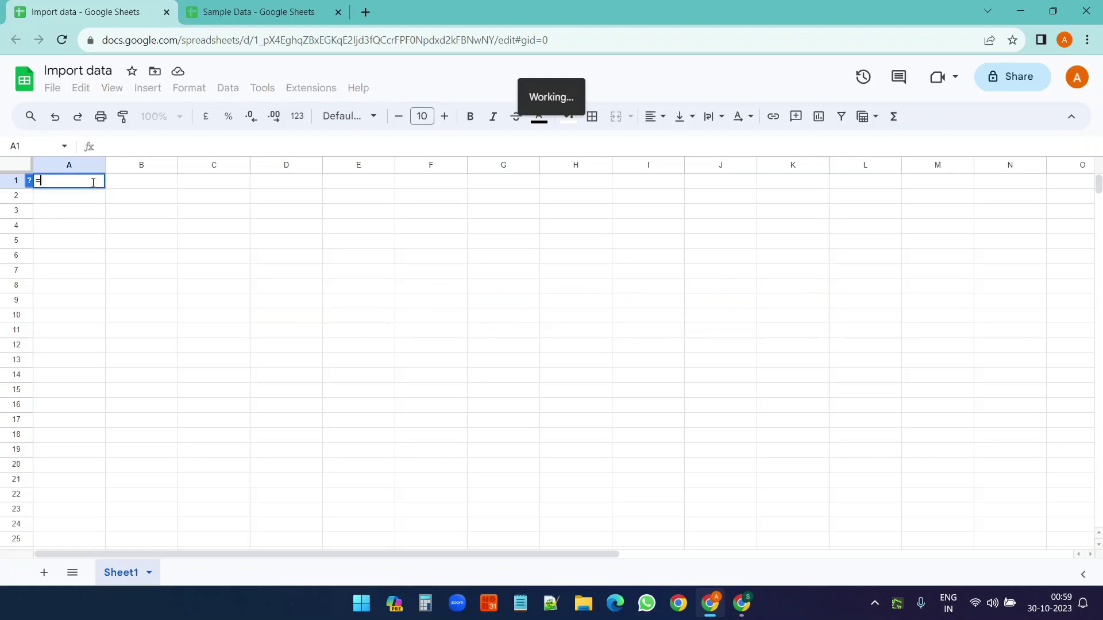
text(=import)
key(Down)
key(Down)
key(Down)
key(Down)
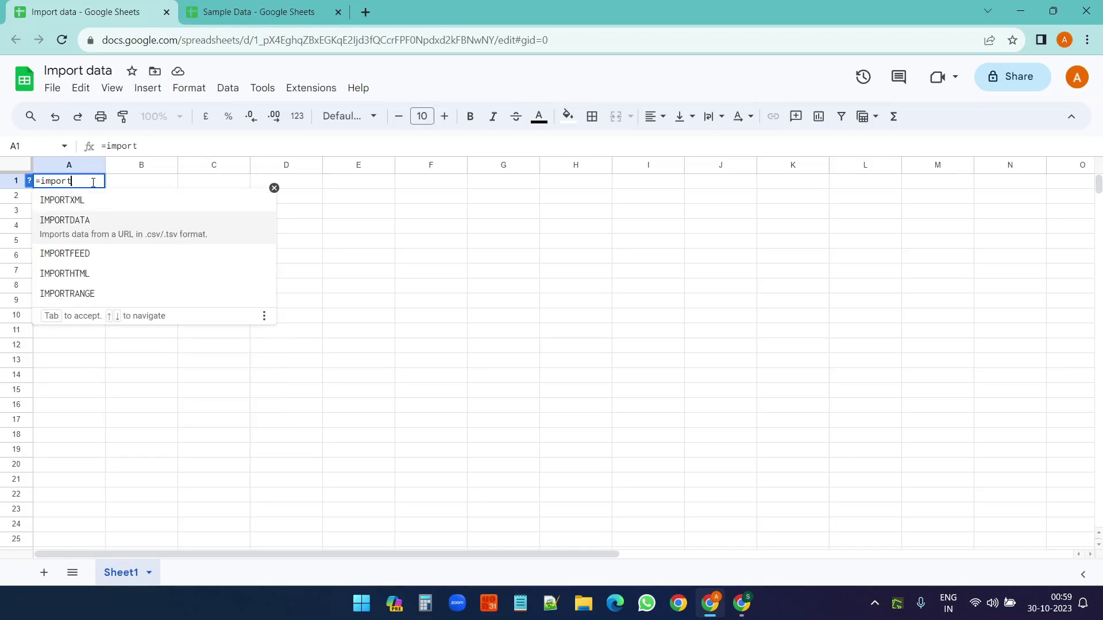
key(Tab)
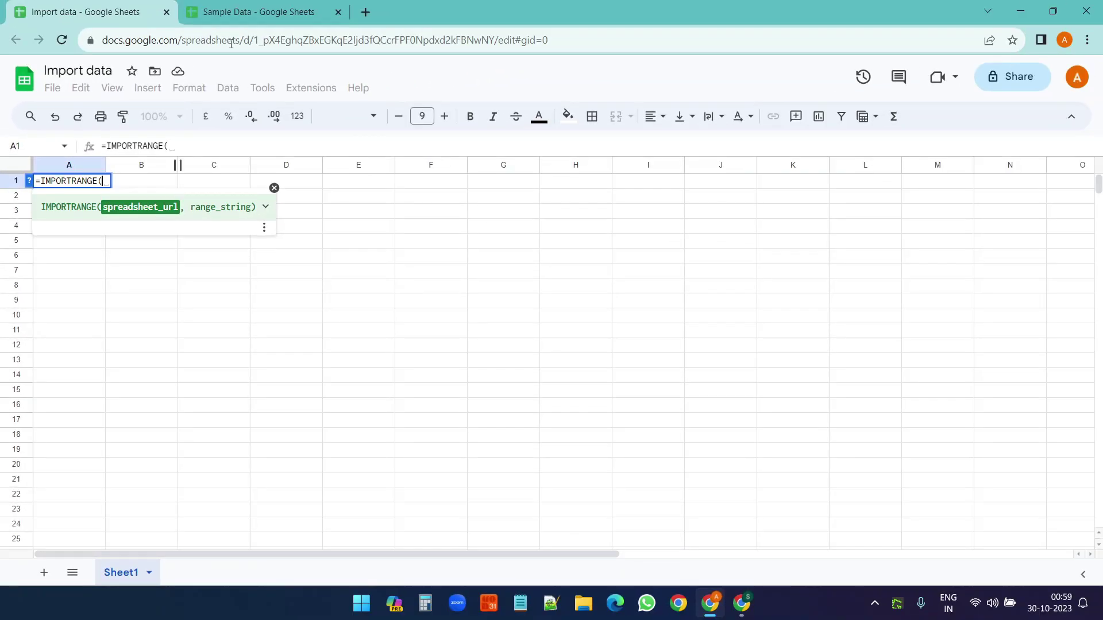
Copy the Sample Data URL and paste it in quotes as the first argument
click(240, 12)
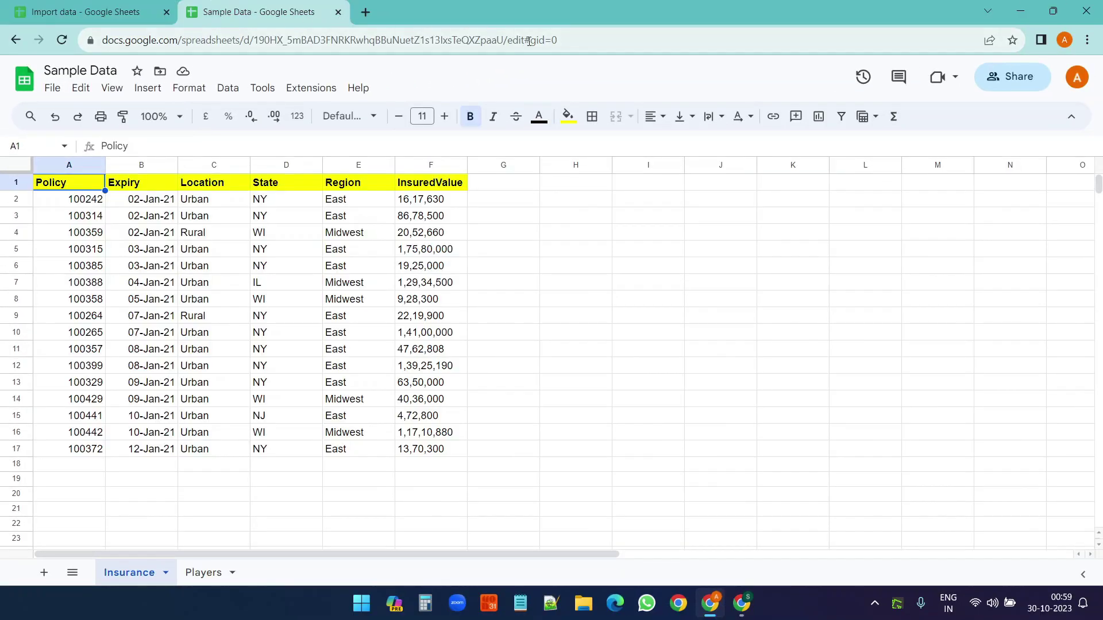
drag(507, 39, 97, 33)
key(ctrl+c)
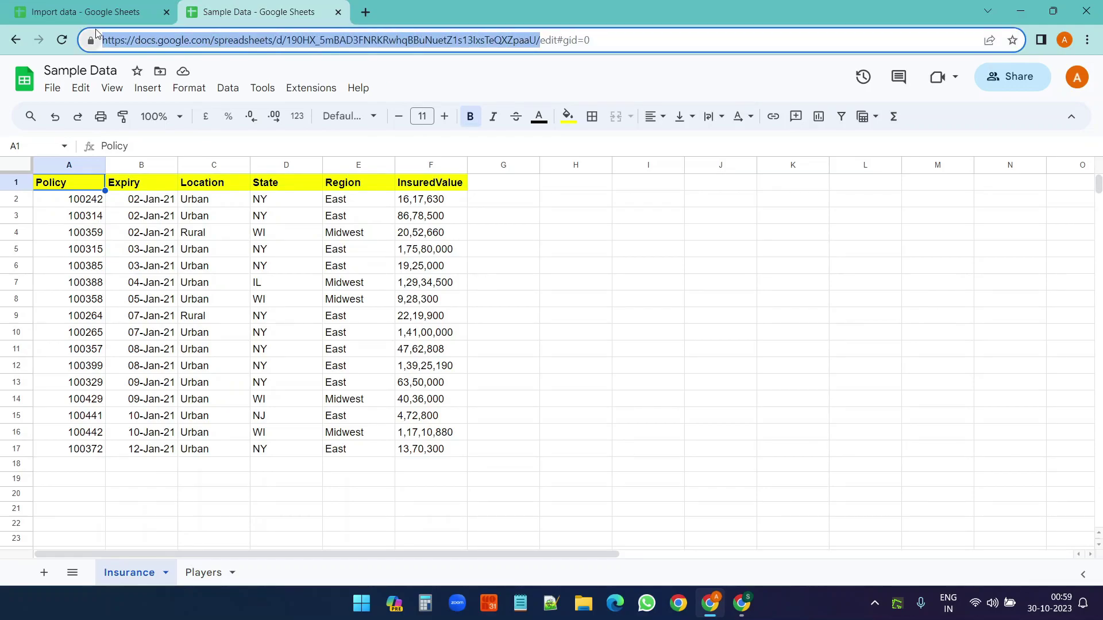
click(92, 12)
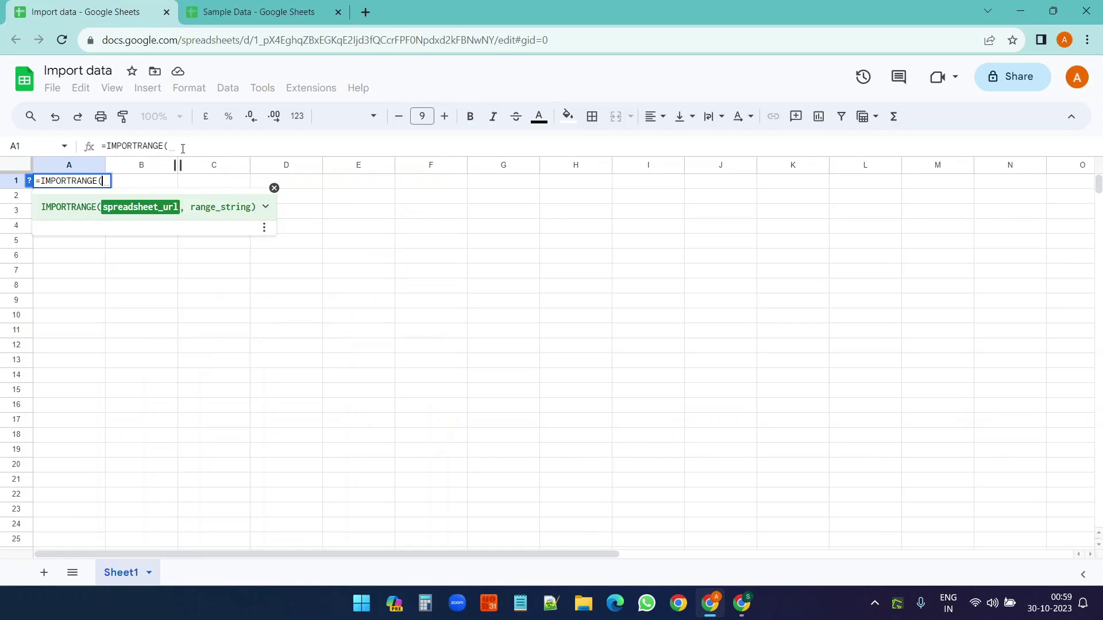
click(182, 147)
text(")
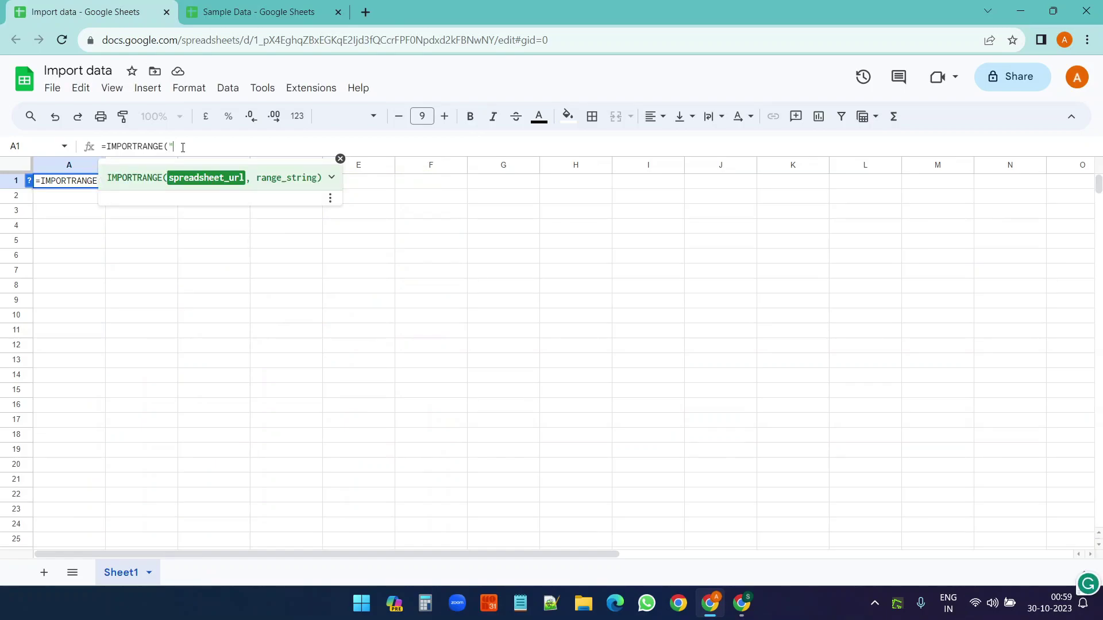
key(ctrl+v)
text(")
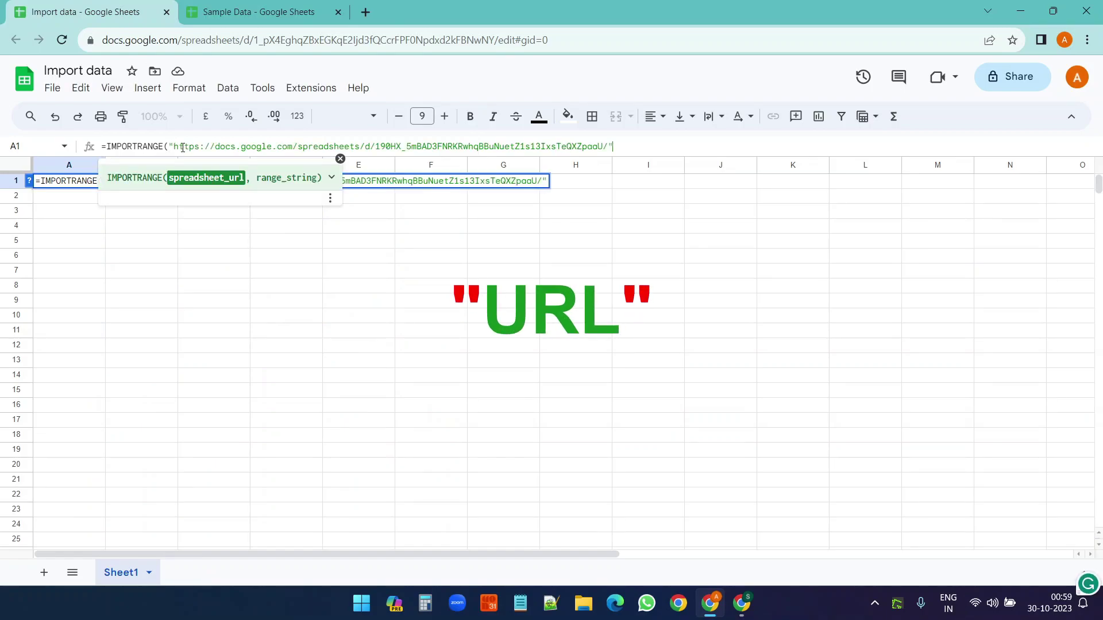
text(,)
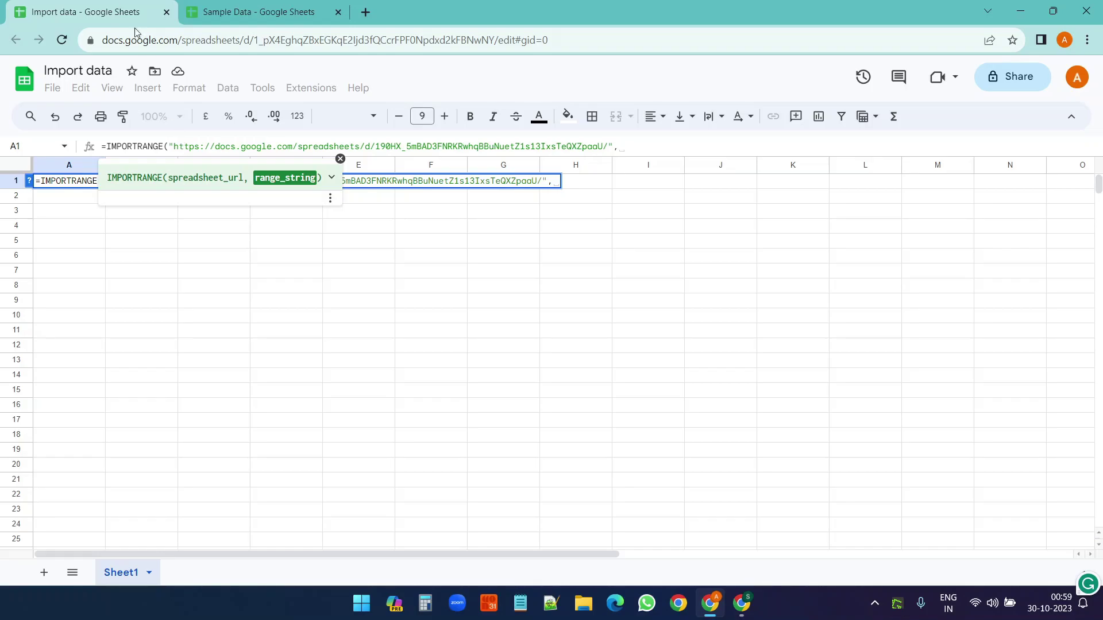
Check the source table's size, then finish the formula with range "A1:d17"
click(232, 12)
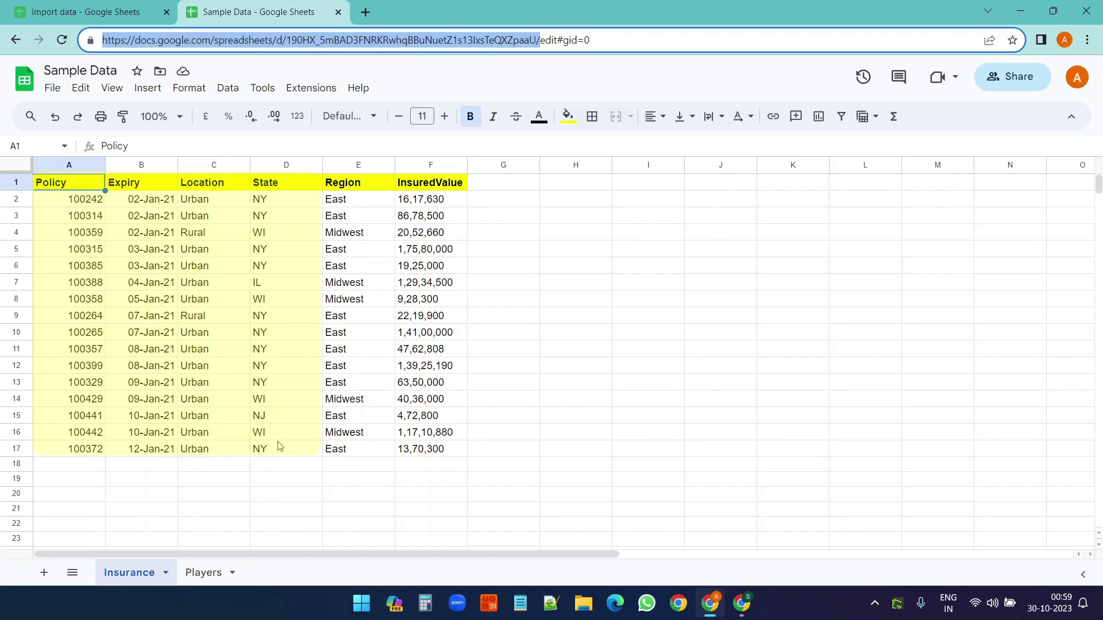
click(86, 12)
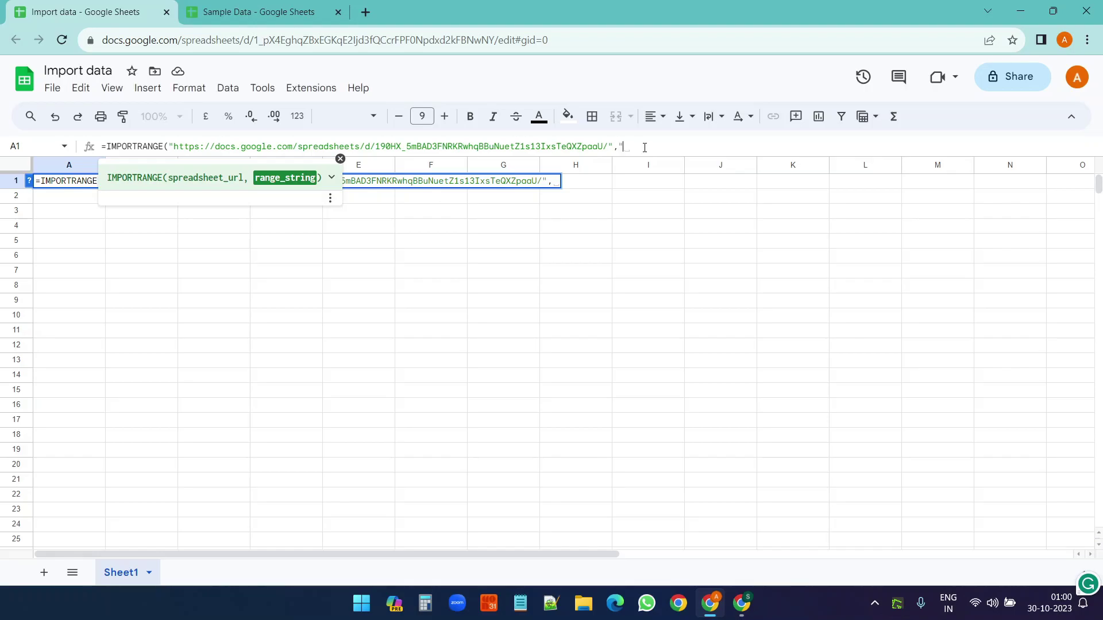
text("A1)
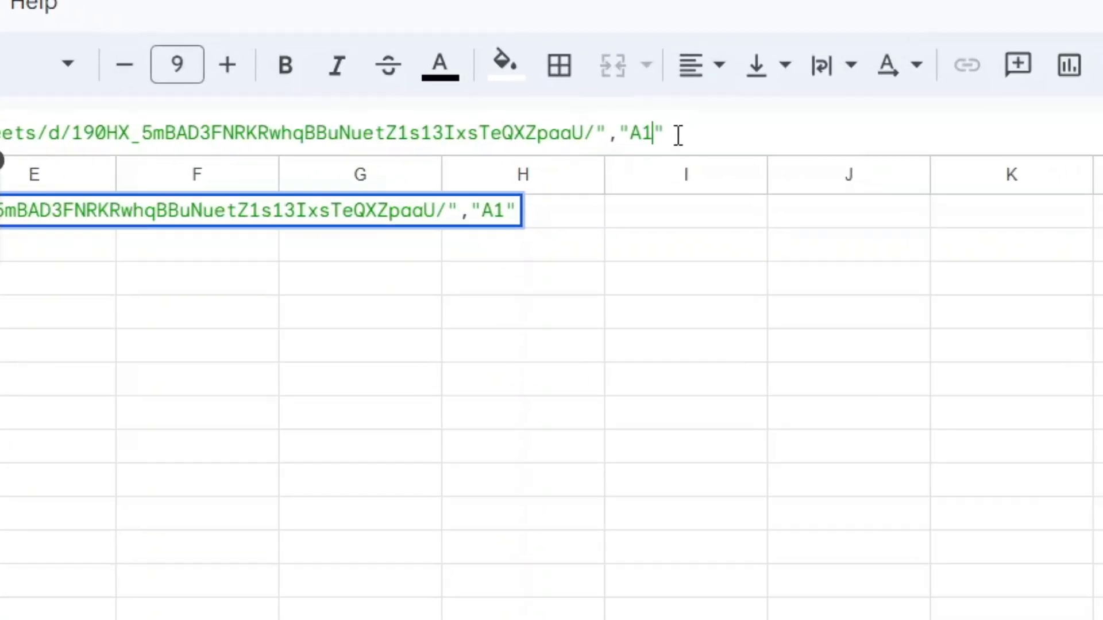
text(:d10)
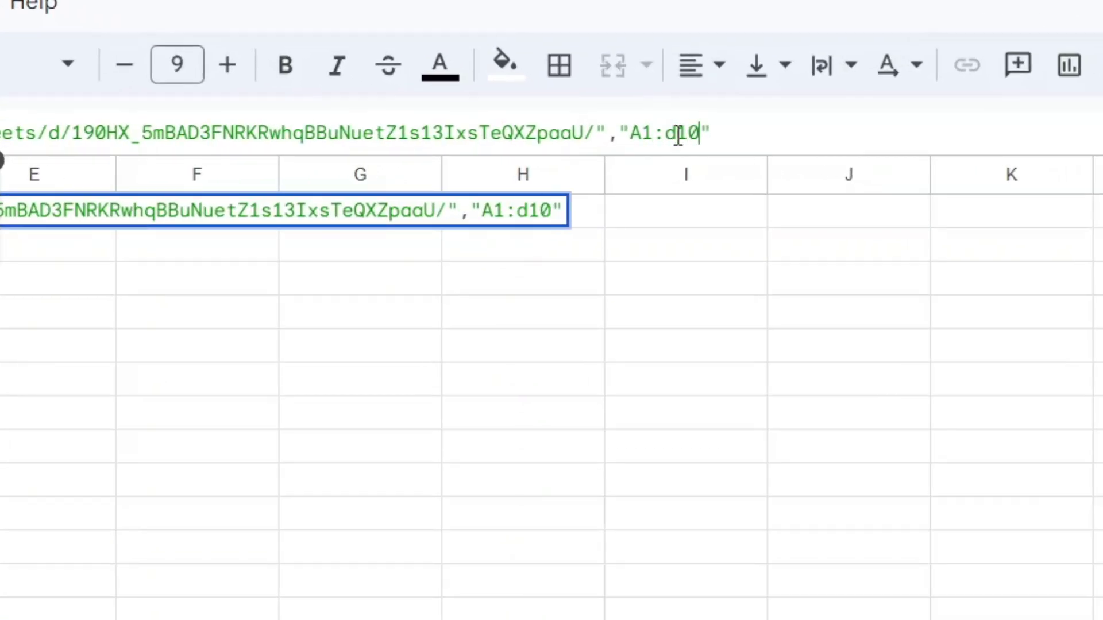
key(BackSpace)
key(BackSpace)
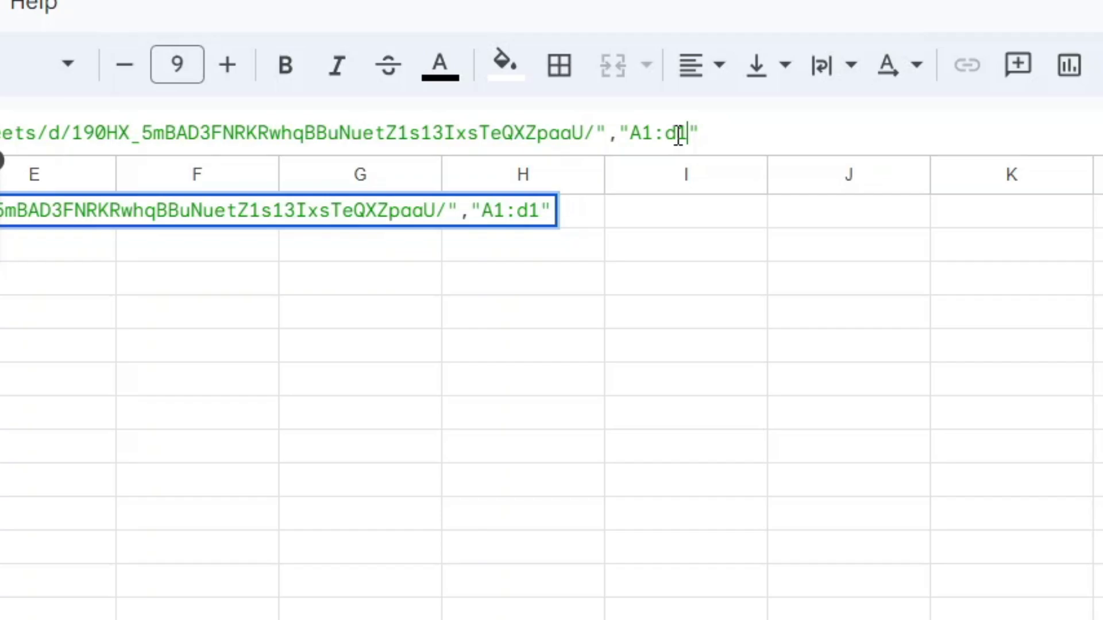
text(17)
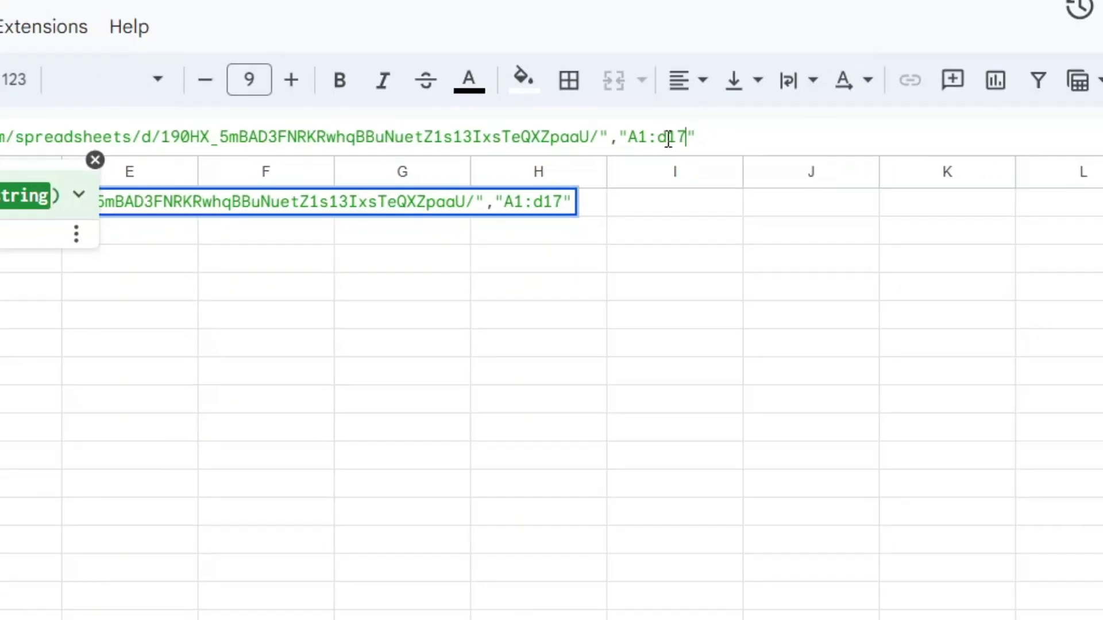
key(Return)
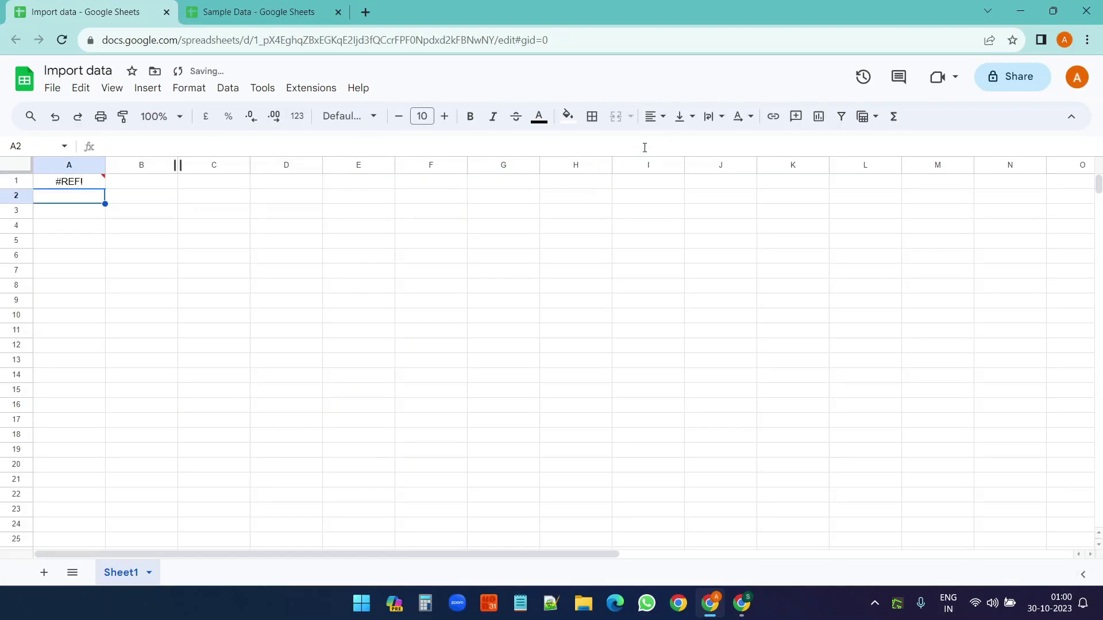
Allow access between the two spreadsheets so the Insurance data imports
mouse_move(85, 187)
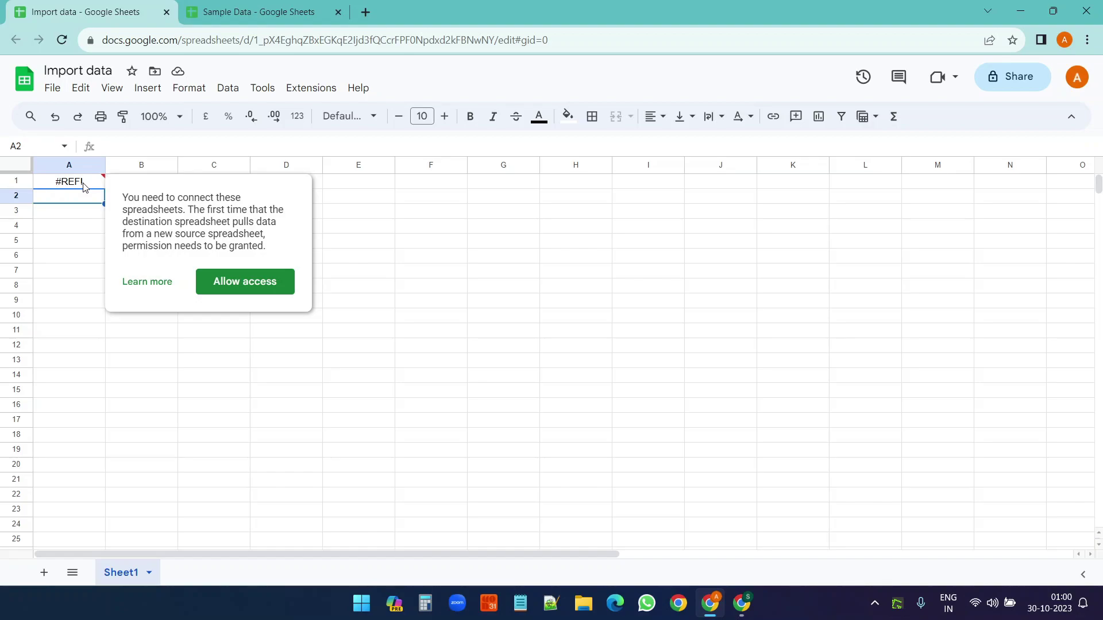
click(233, 284)
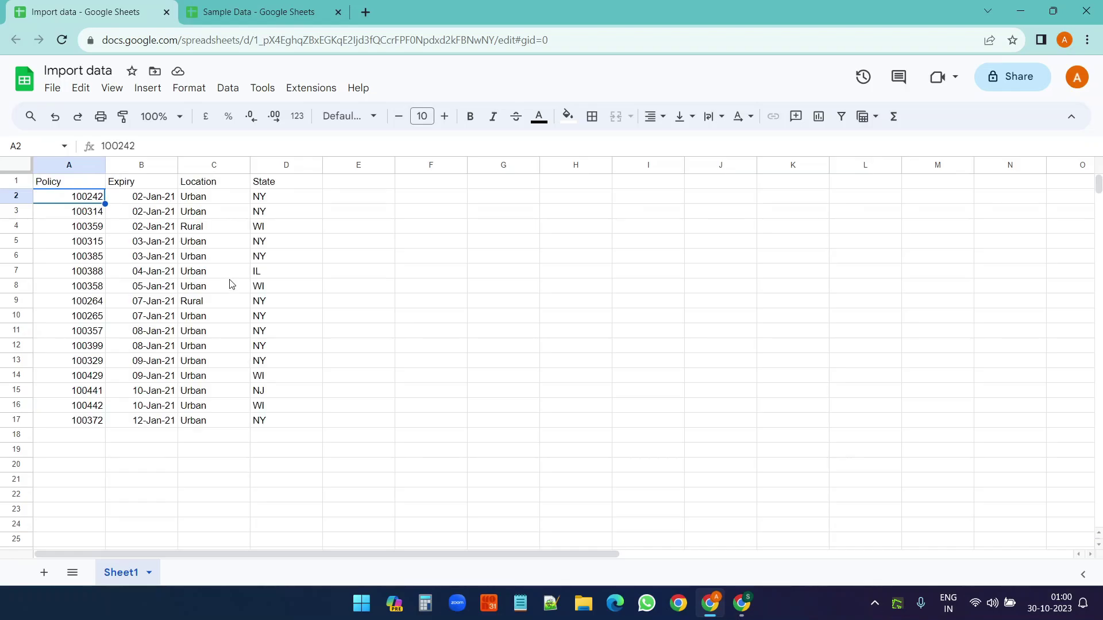
click(257, 7)
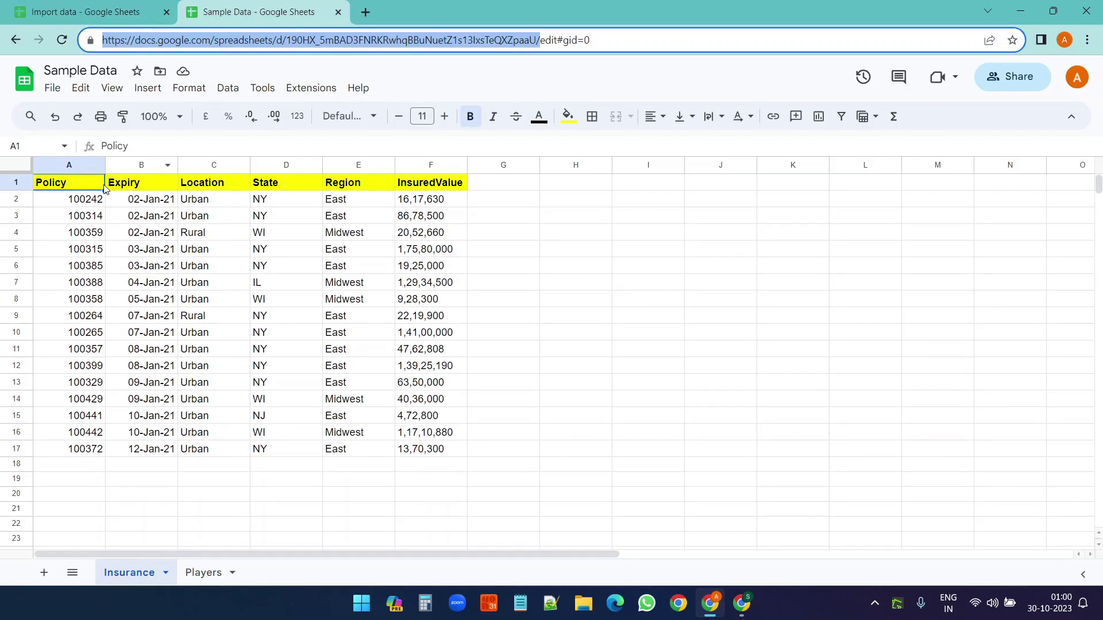
click(87, 6)
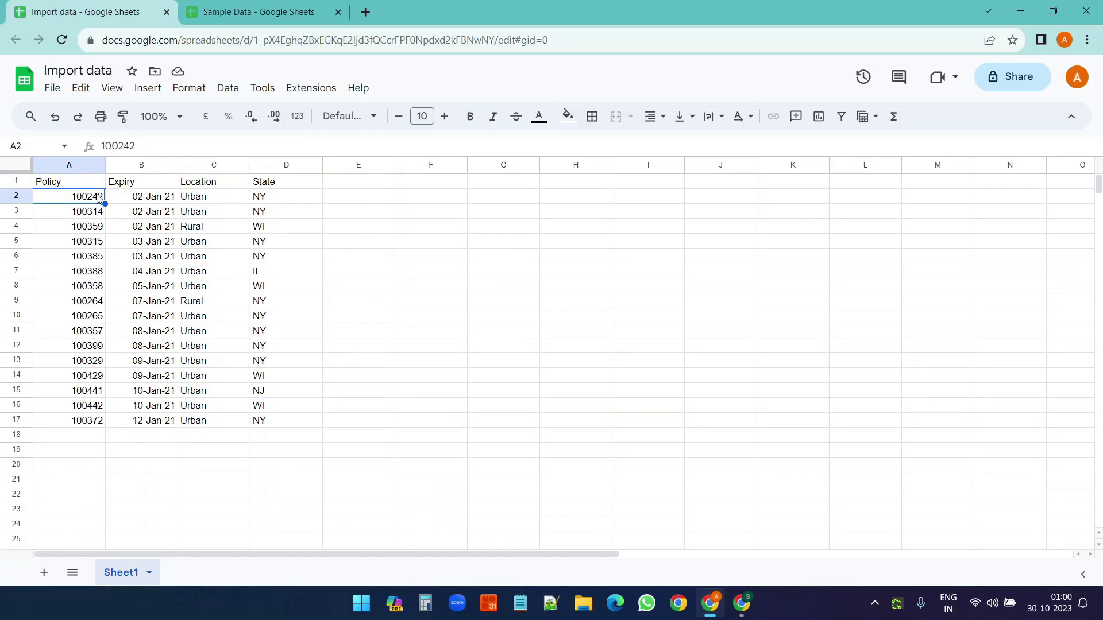
Compare A1's import formula with the source Insurance sheet in Sample Data
click(257, 12)
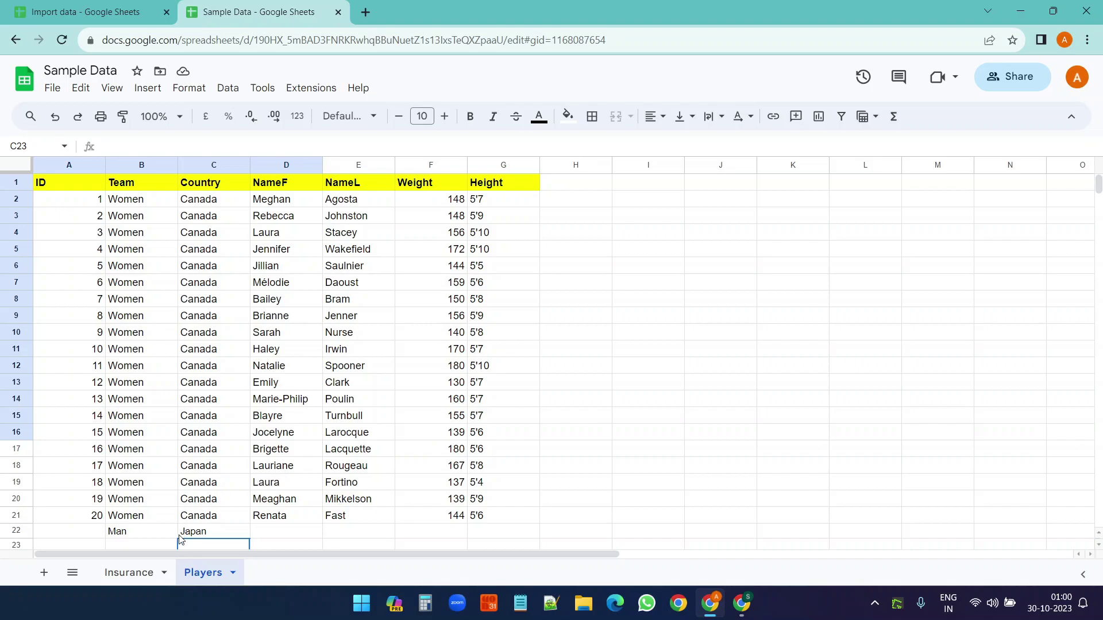
click(95, 7)
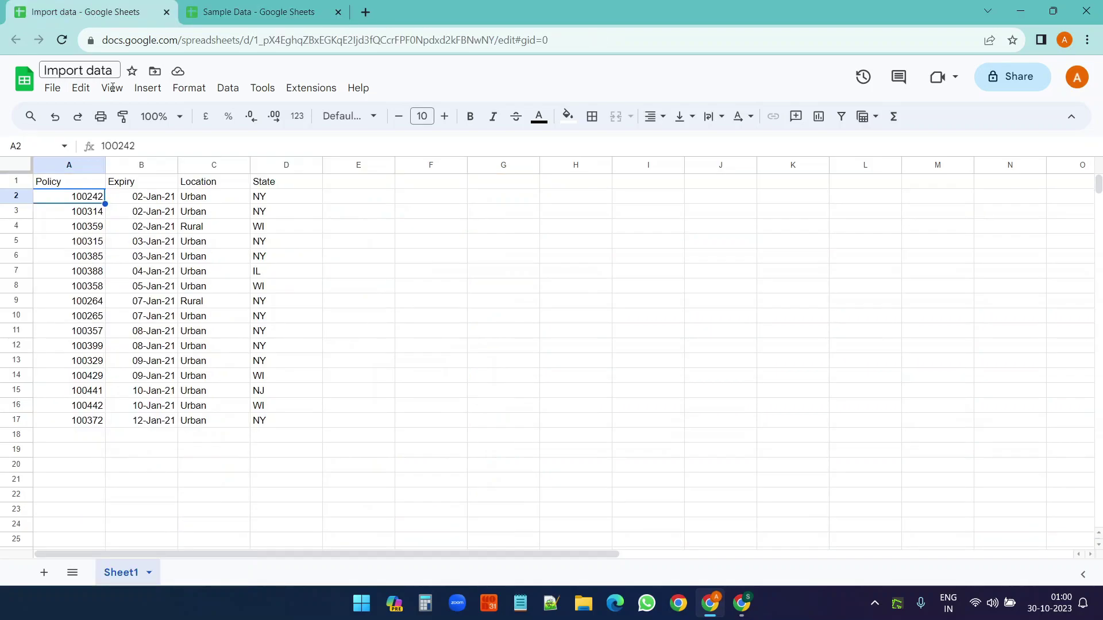
click(72, 185)
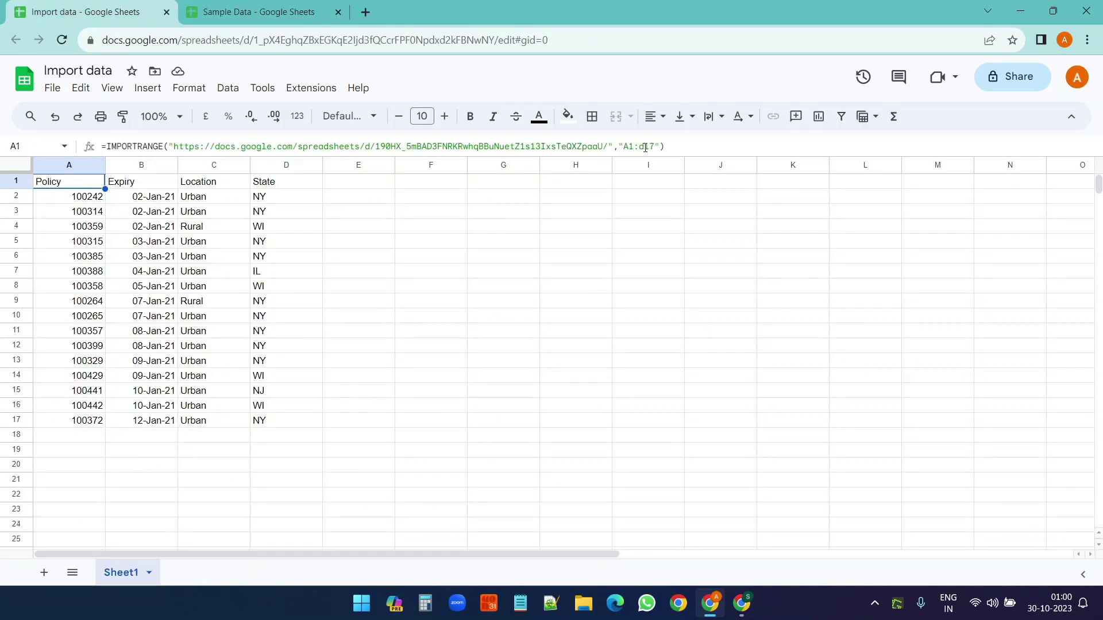
click(257, 5)
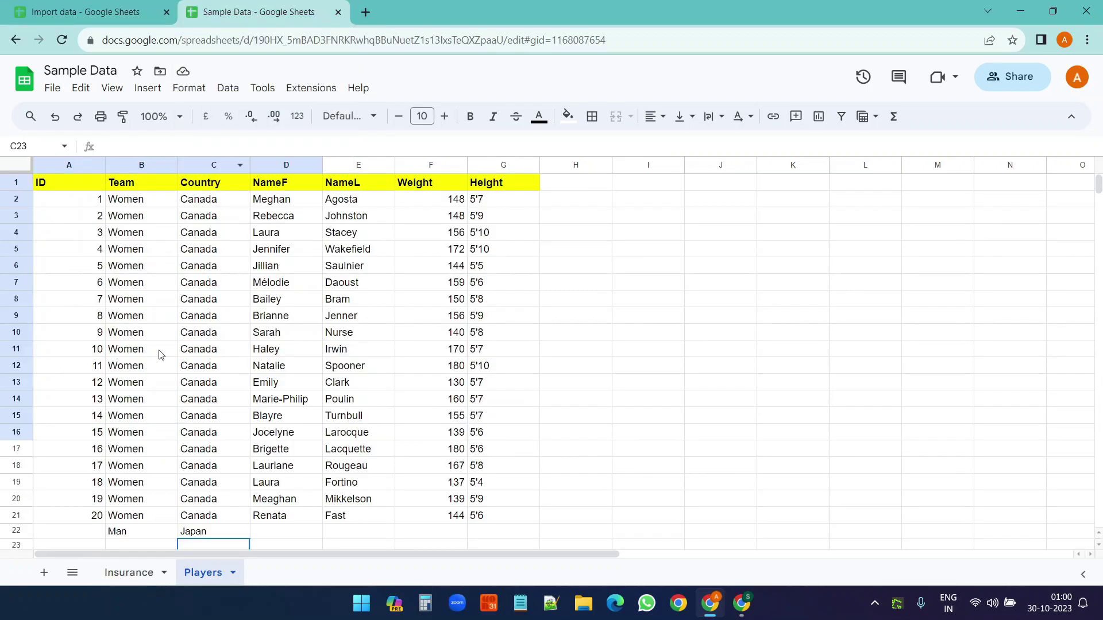
click(123, 573)
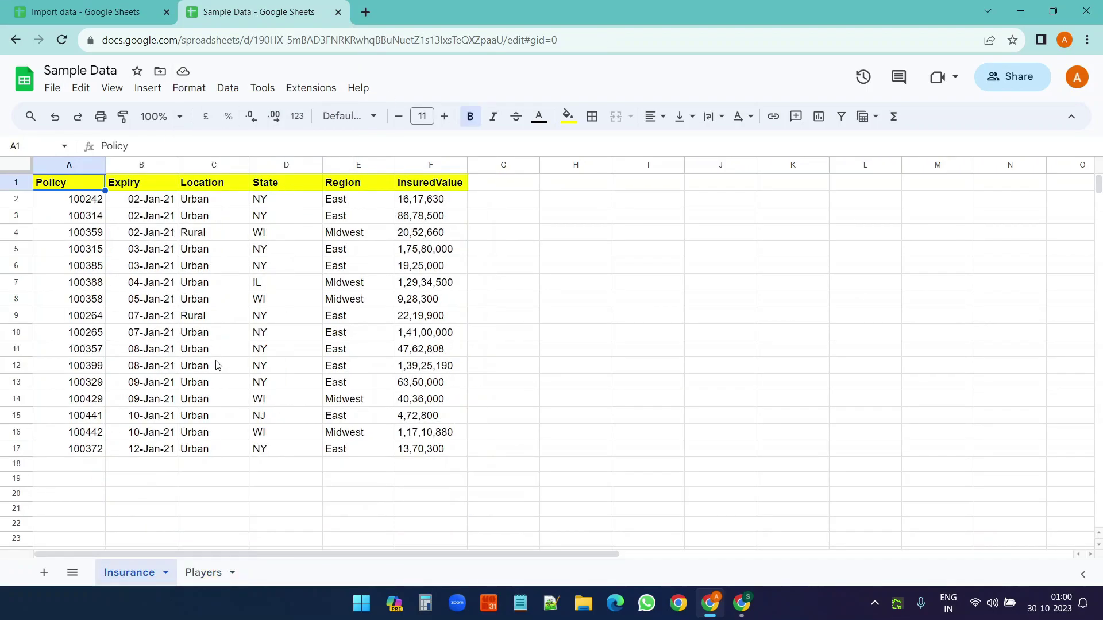
Change the import range to players!A1:d17 to pull the Players sheet instead
key(ctrl+Tab)
key(ctrl+Tab)
click(207, 572)
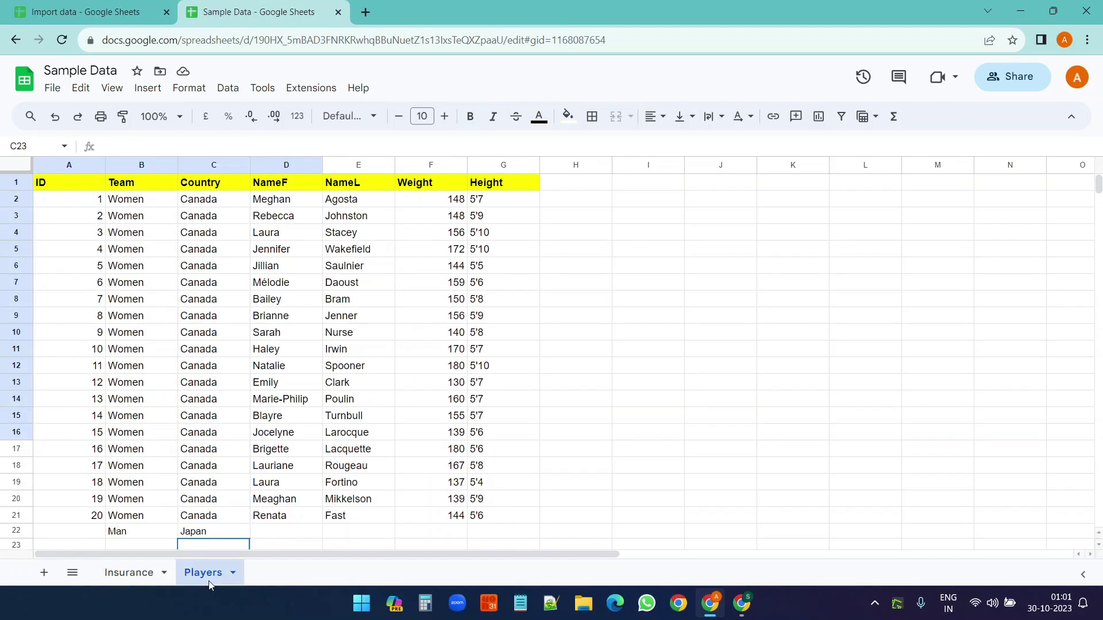
click(116, 7)
click(625, 146)
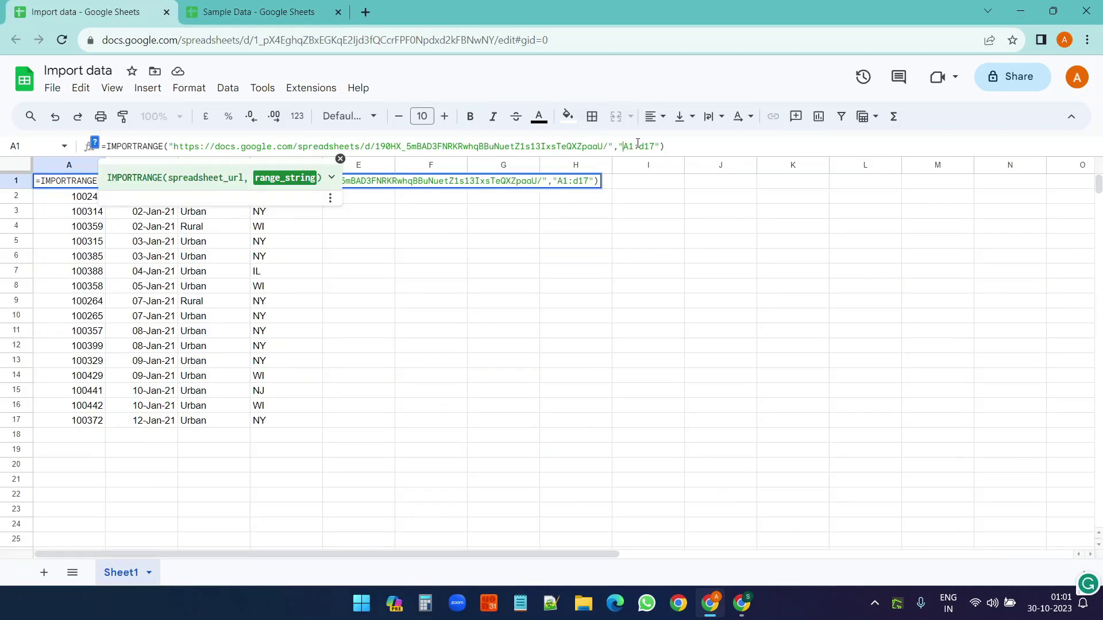
text(players)
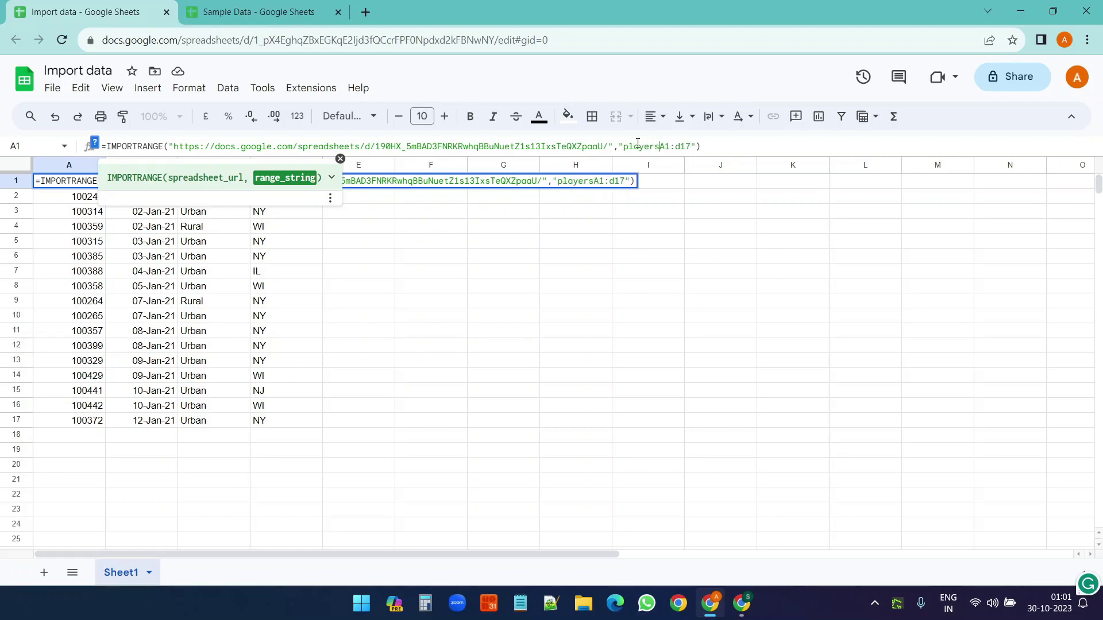
click(241, 7)
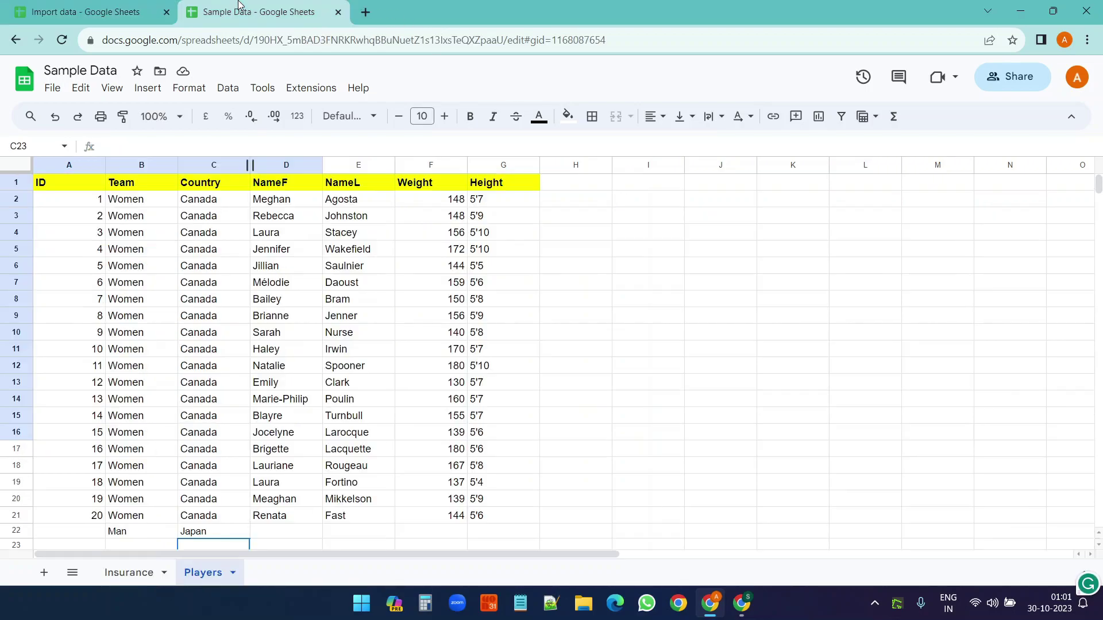
click(94, 7)
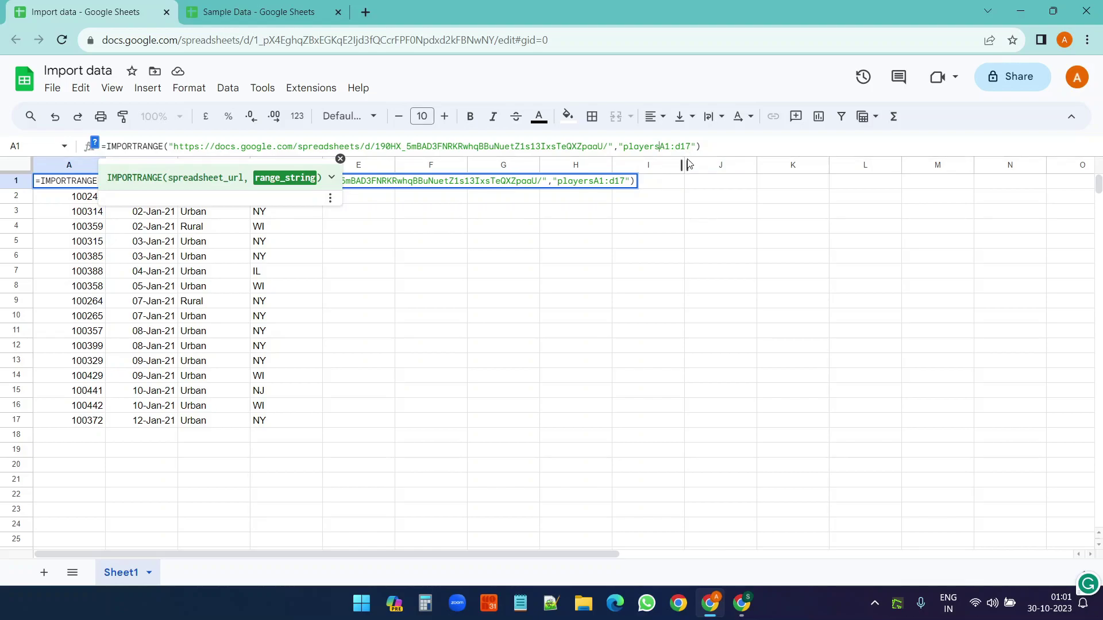
text(!)
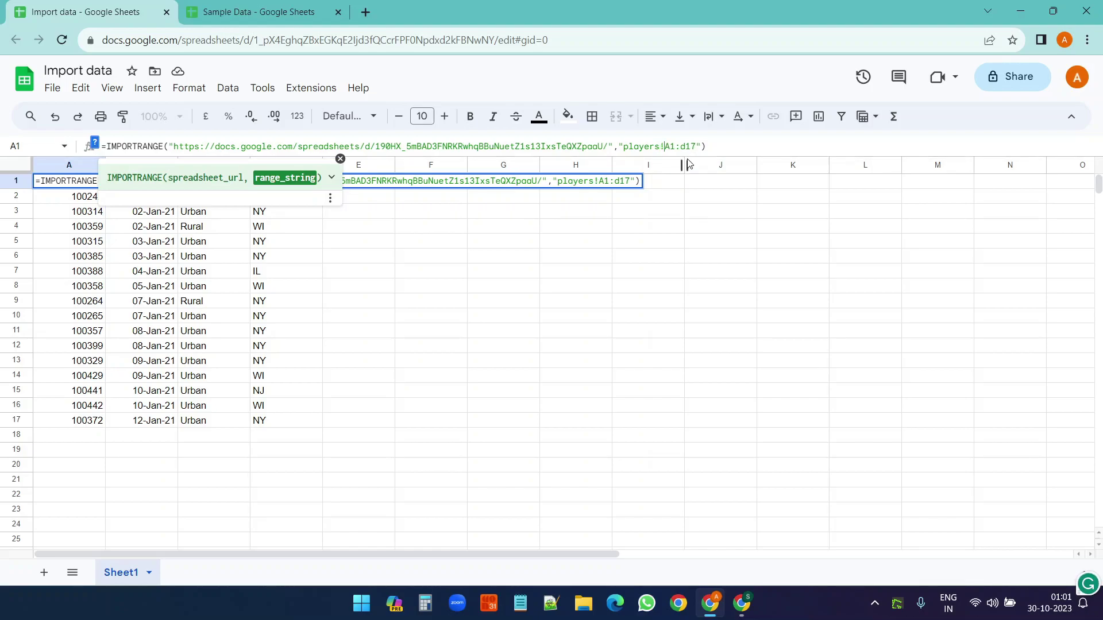
key(Return)
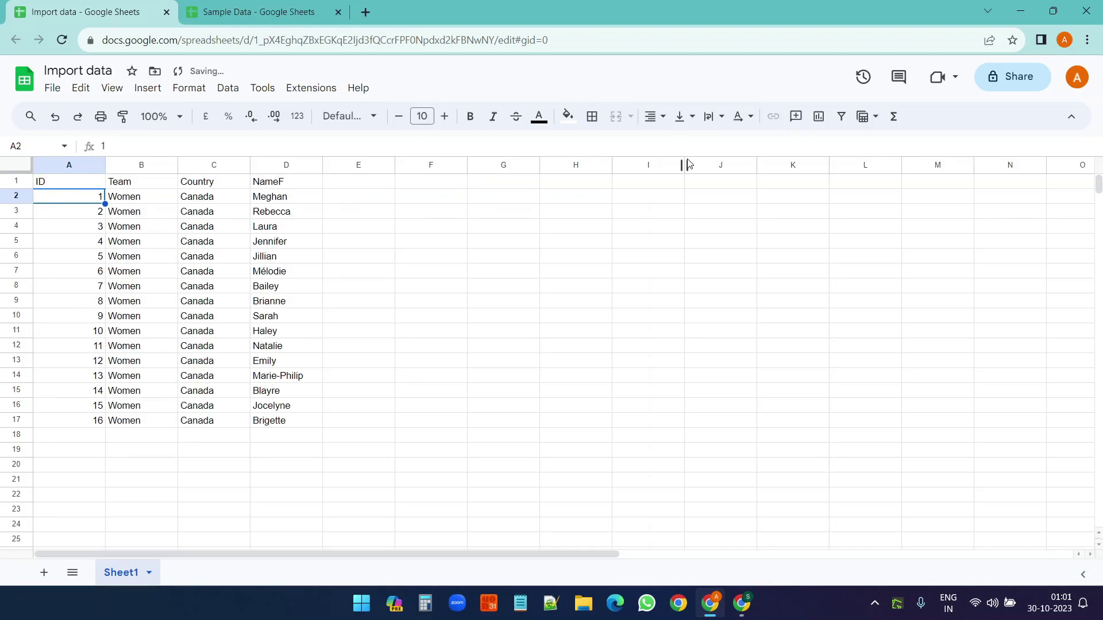
key(ctrl+Tab)
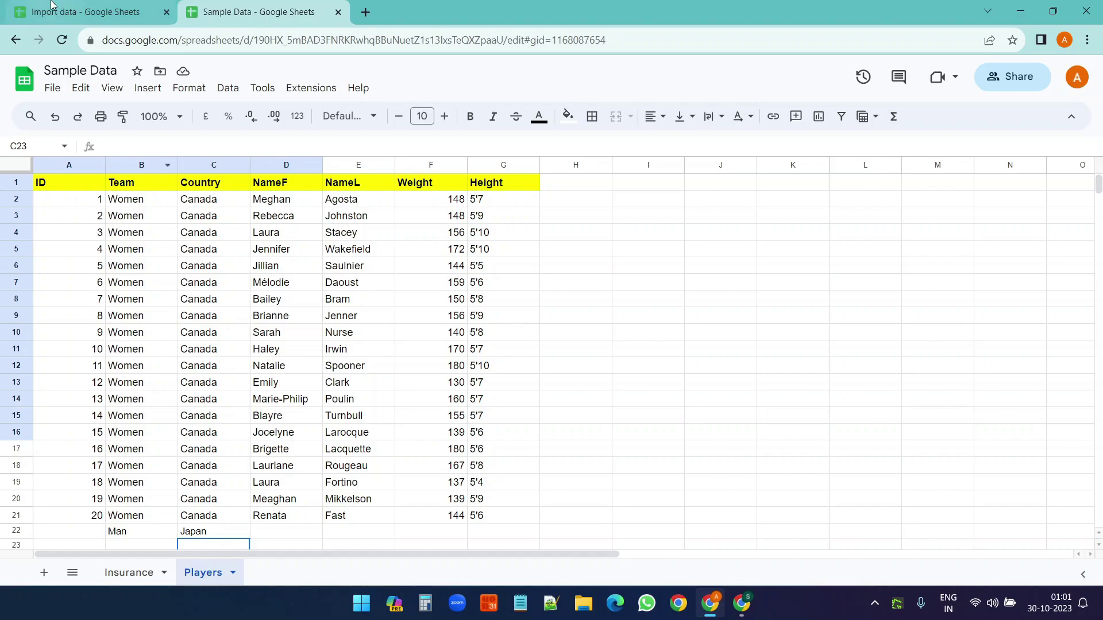
Replace players with insurance in the range and compare with the source Insurance sheet
key(ctrl+Tab)
drag(661, 146, 626, 147)
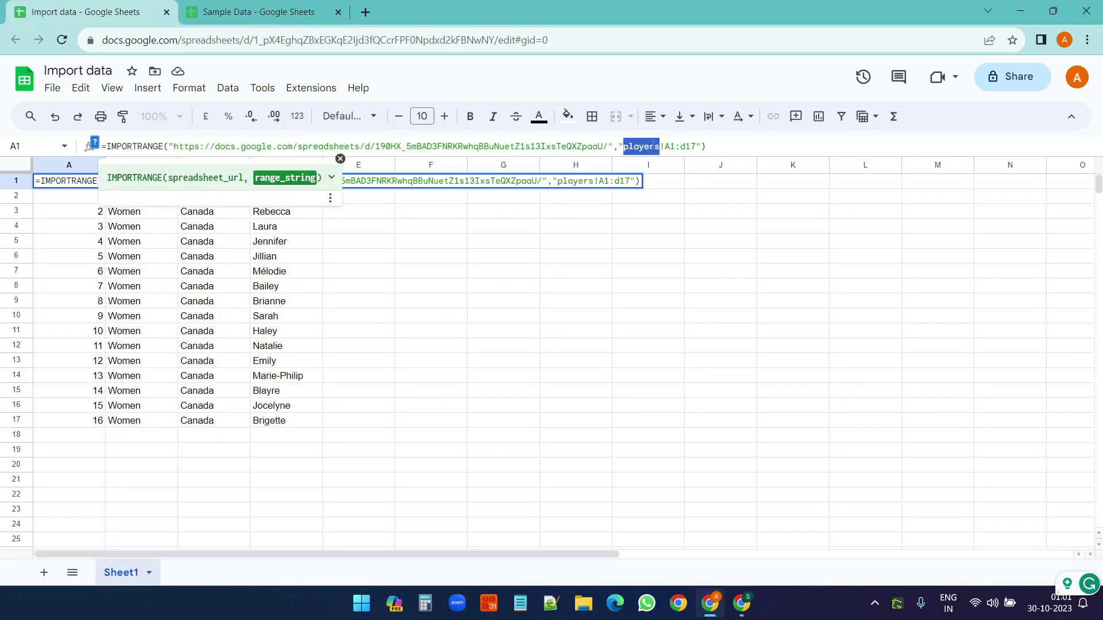
text(insu)
text(rance)
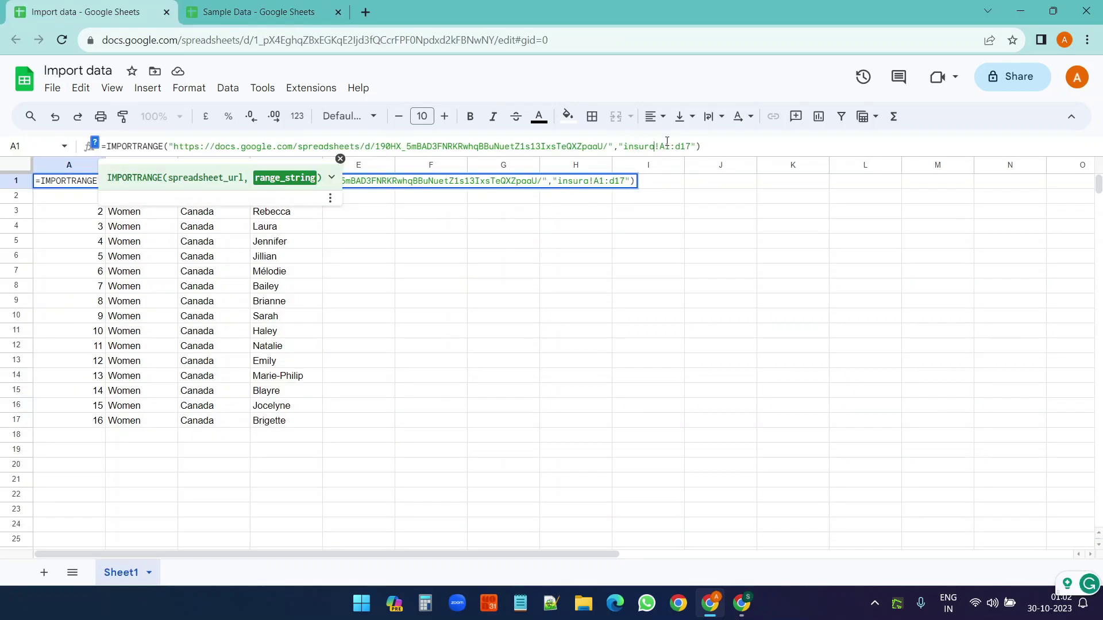
key(Return)
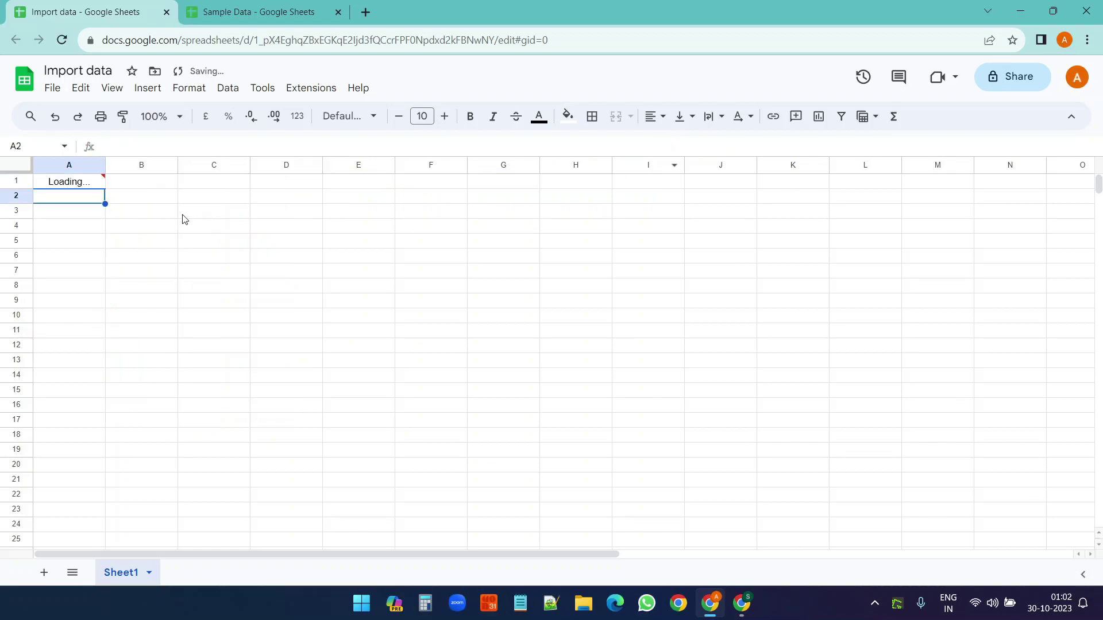
click(238, 7)
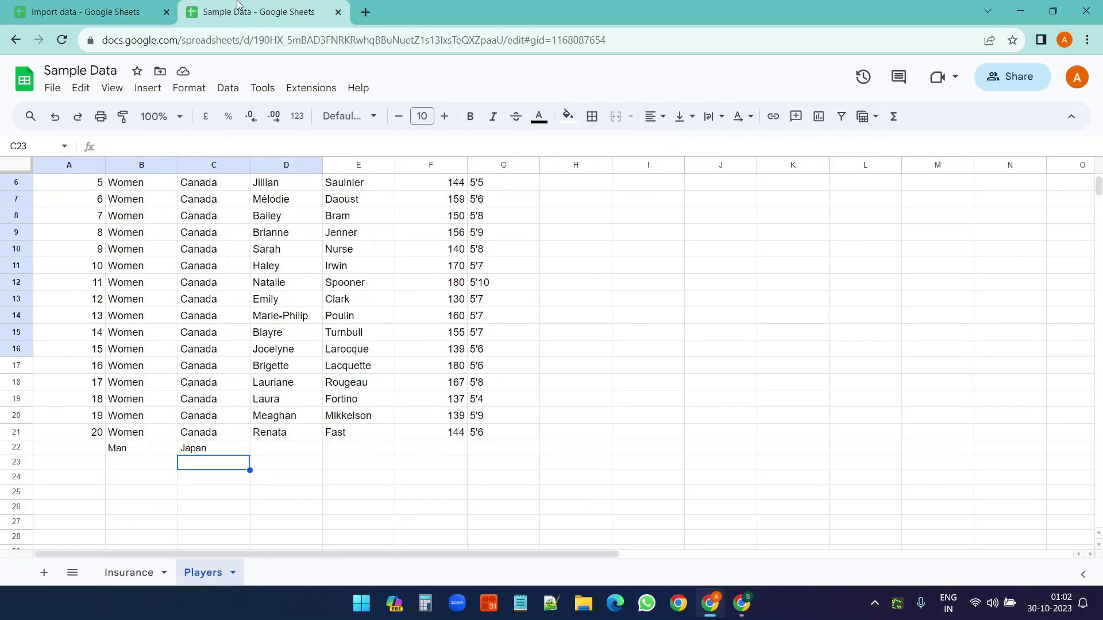
click(129, 574)
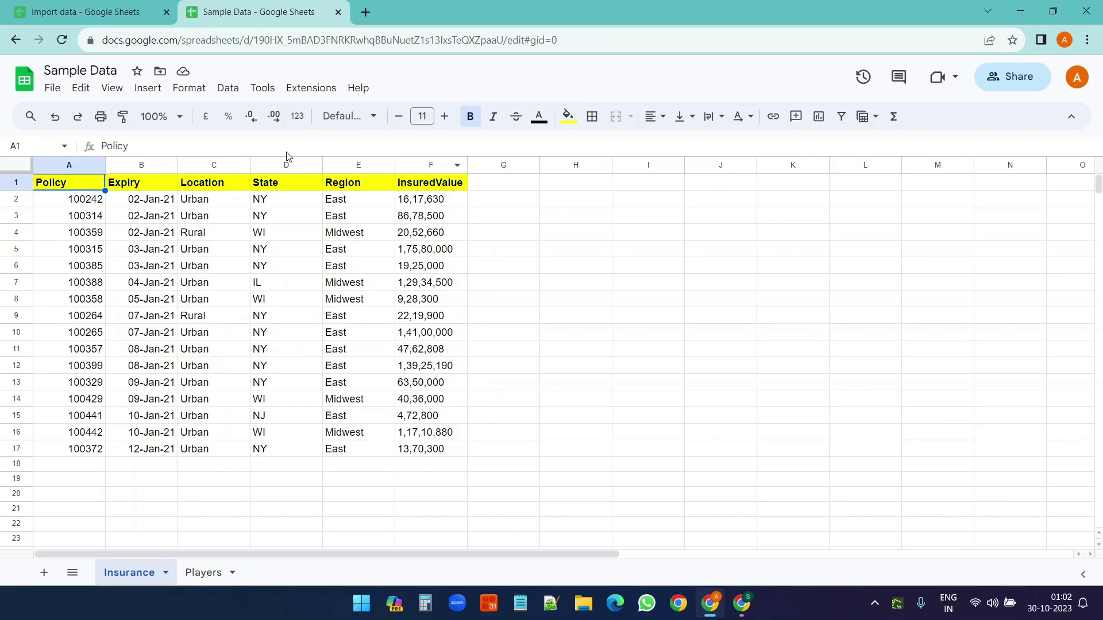
click(126, 8)
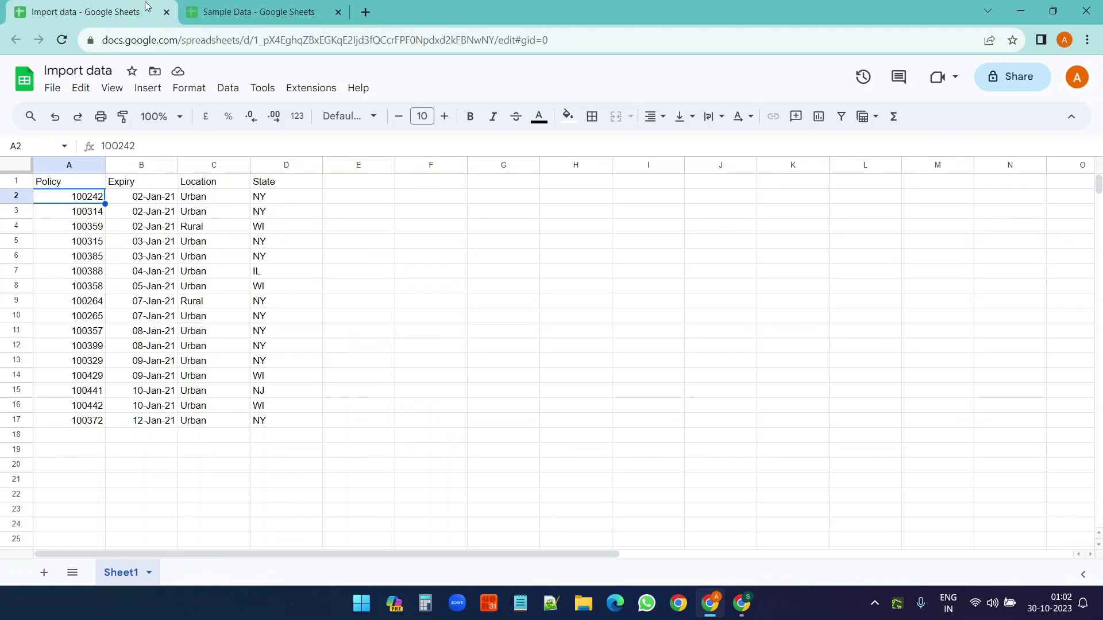
Widen the import range to column F, then extend its end row from 17 to 100
click(84, 184)
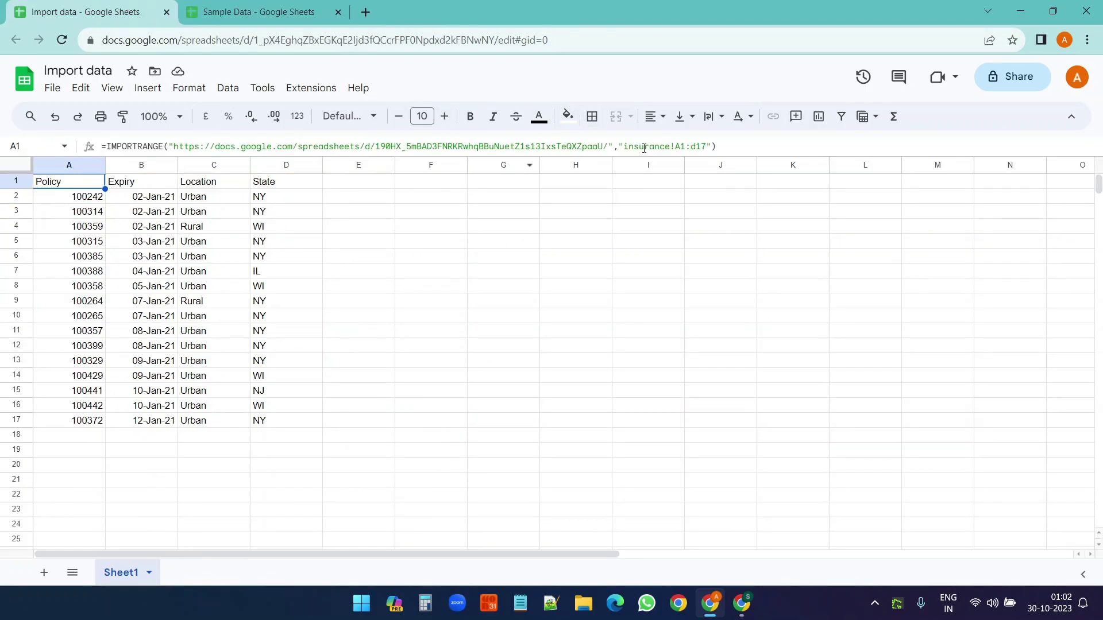
click(696, 146)
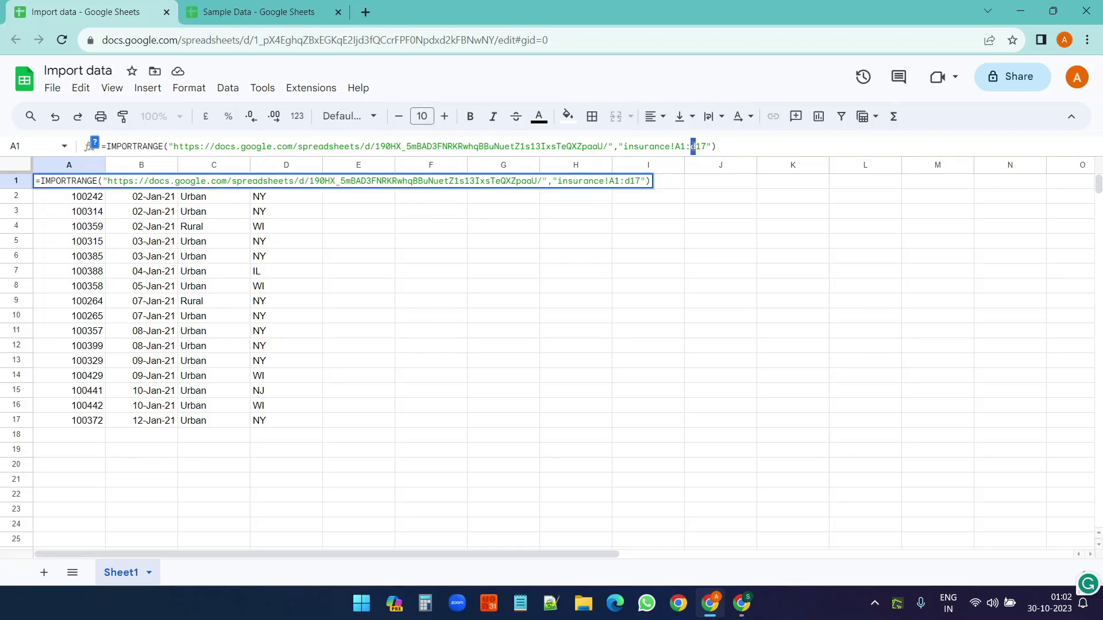
key(Return)
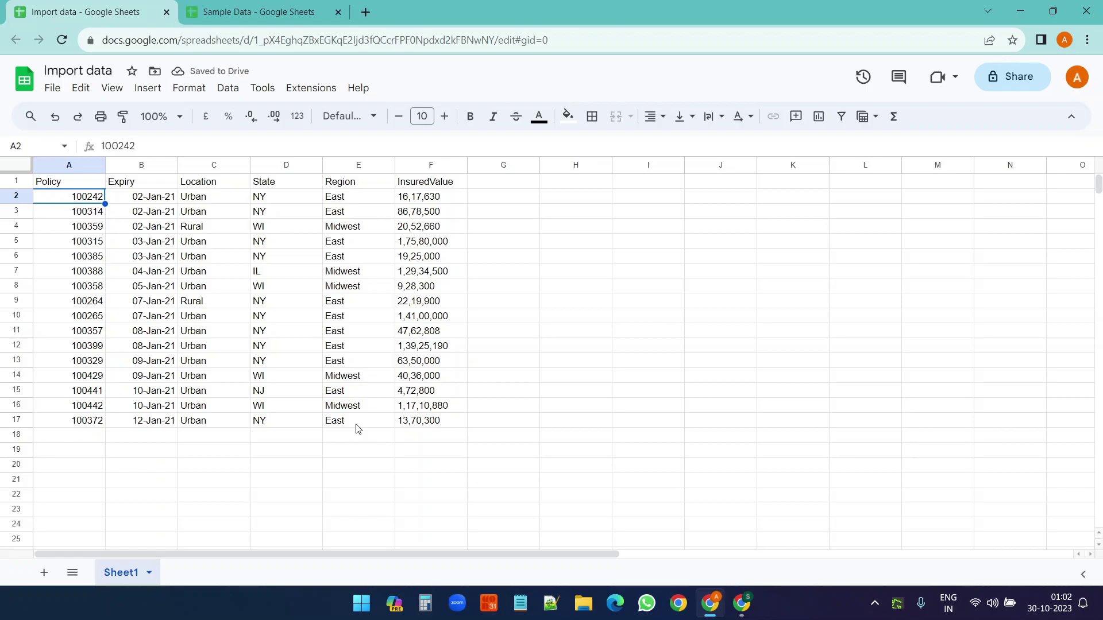
click(256, 7)
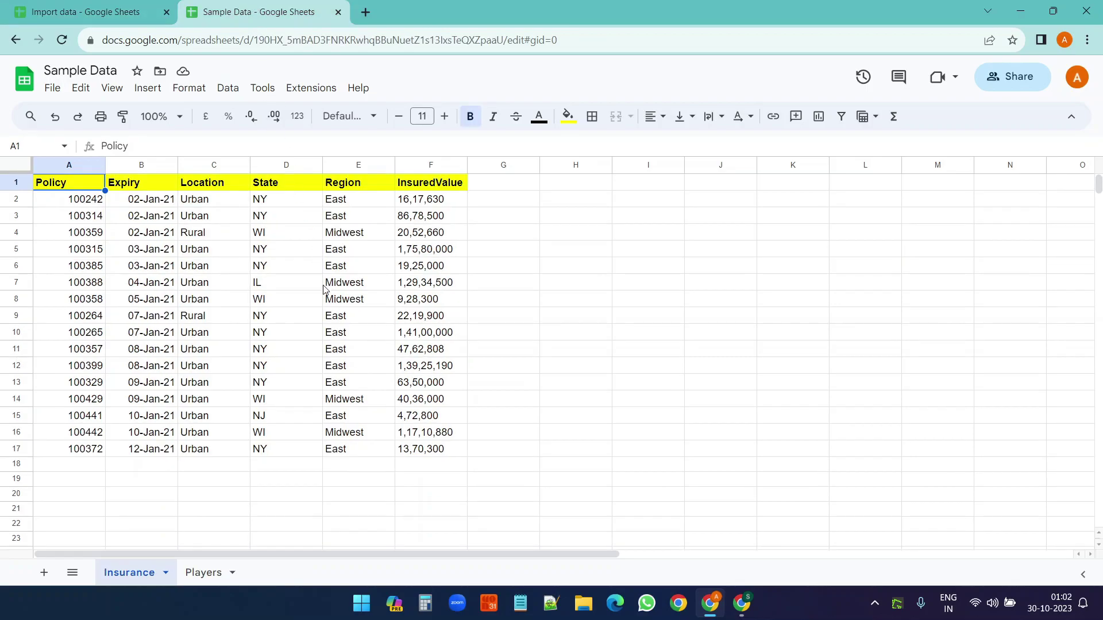
click(92, 12)
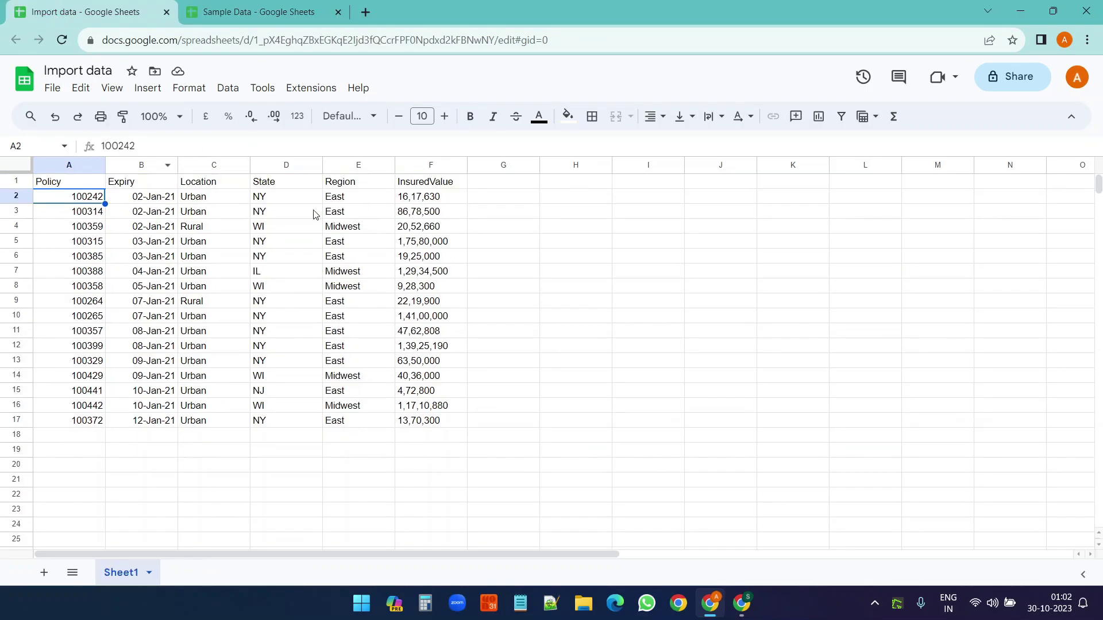
click(268, 11)
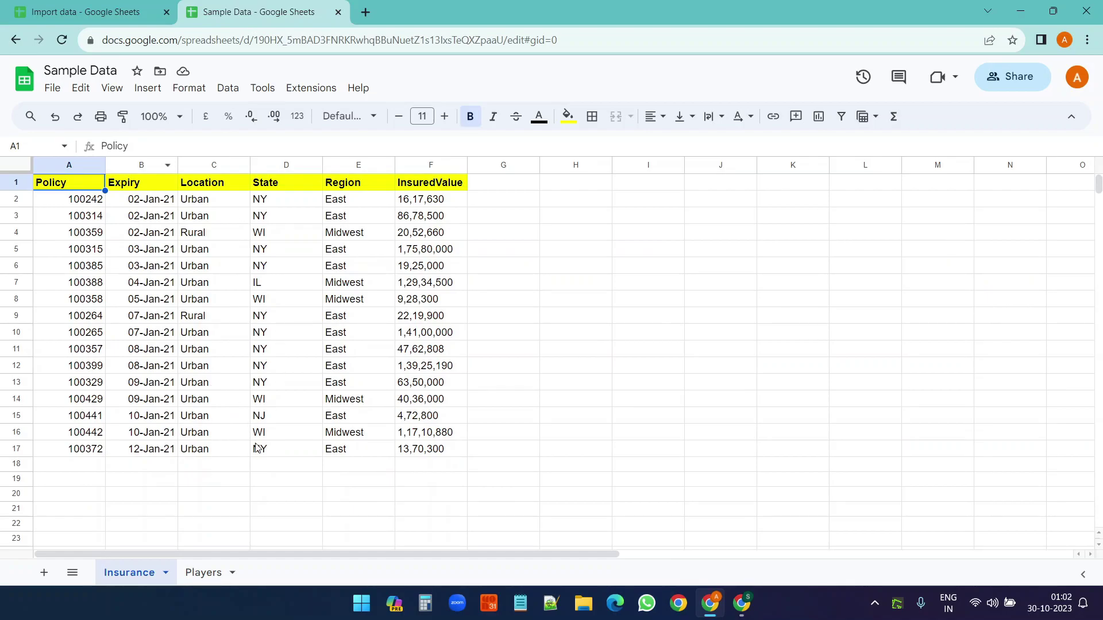
key(ctrl+shift+Tab)
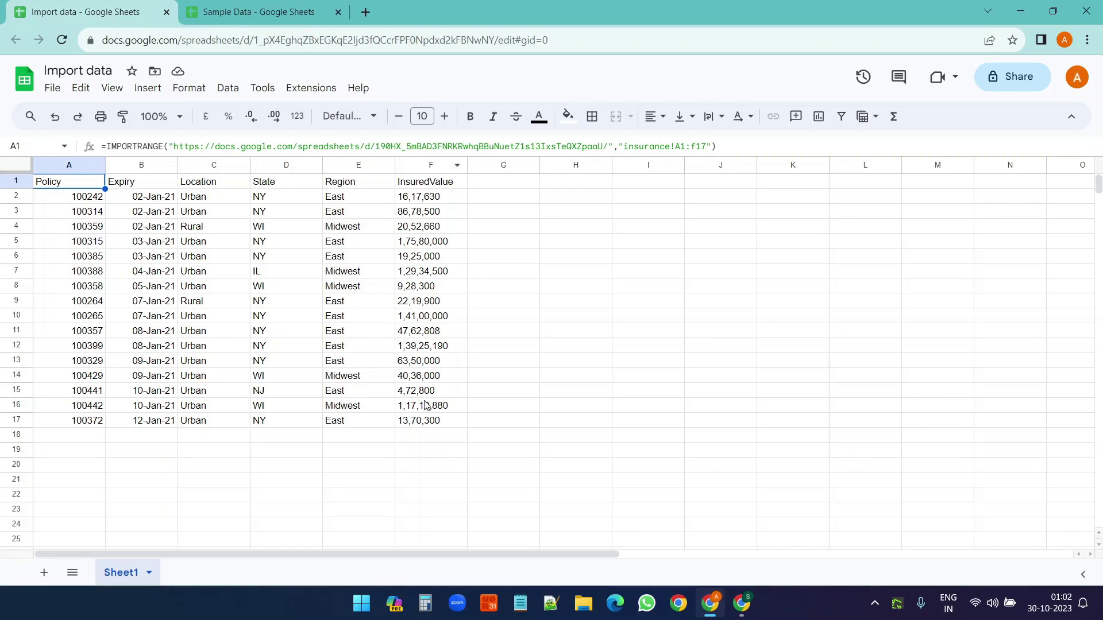
drag(706, 142, 696, 142)
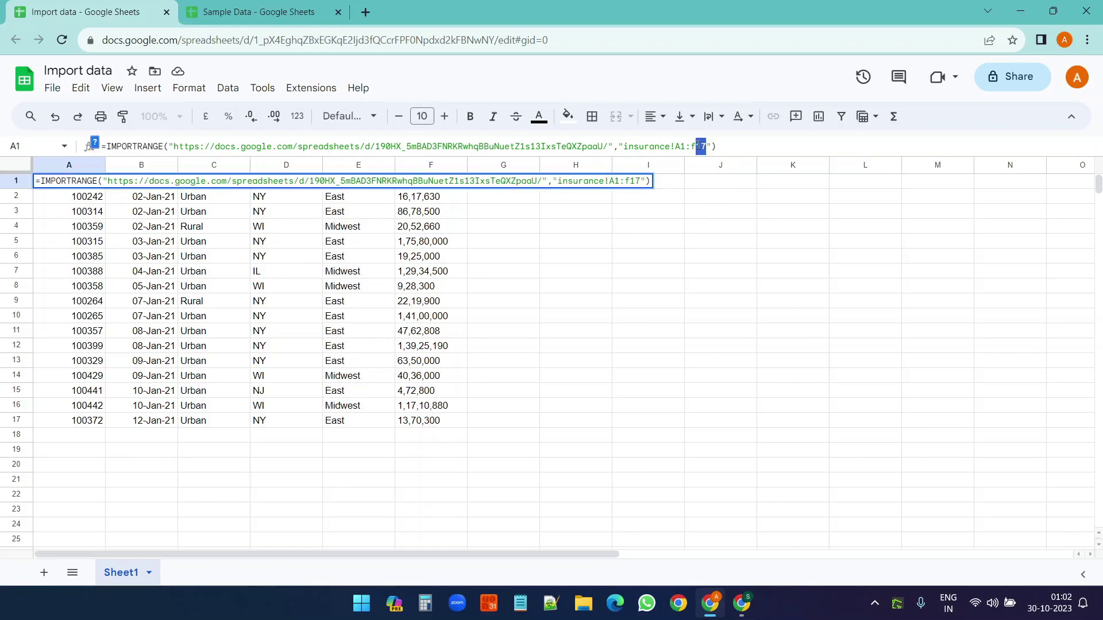
text(100)
key(Return)
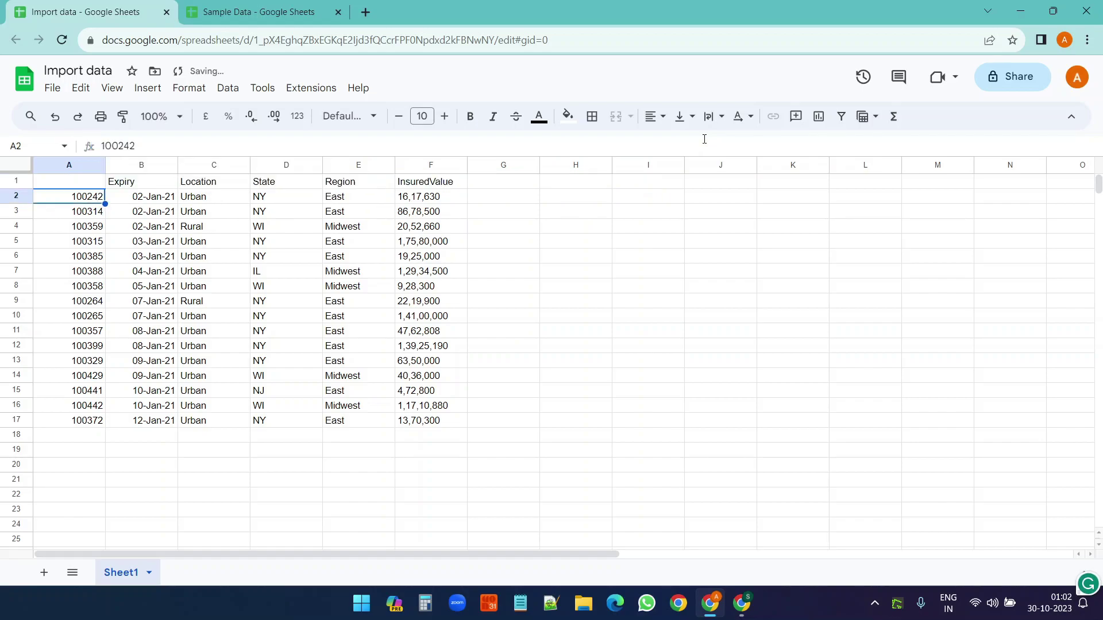
Enter 123456 in Sample Data's A18 and confirm it appears in Import data
key(ctrl+Tab)
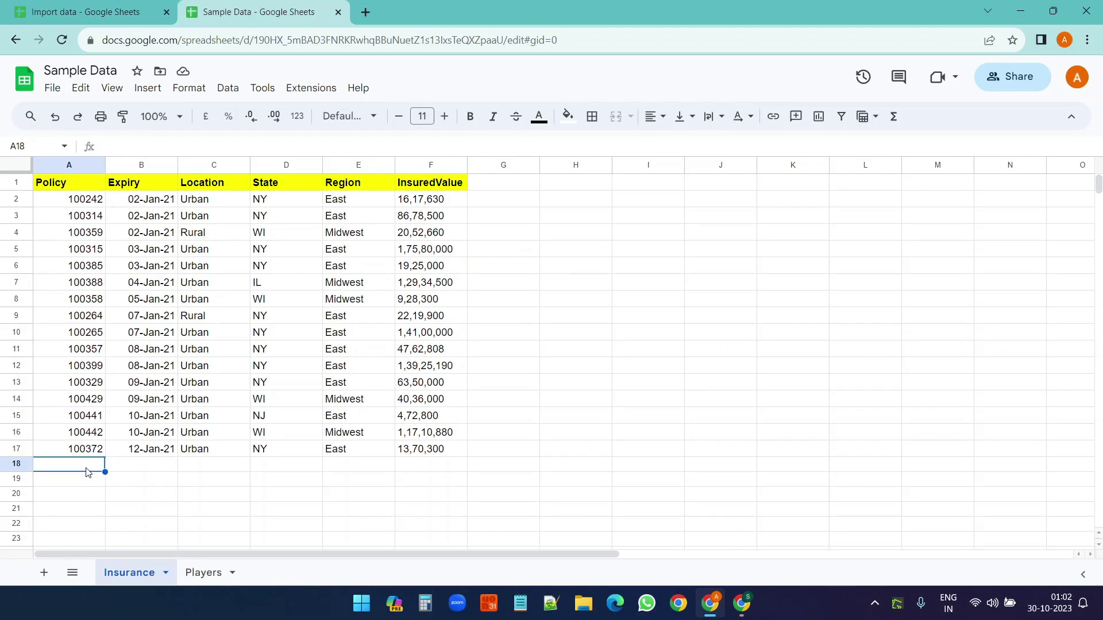
text(123456)
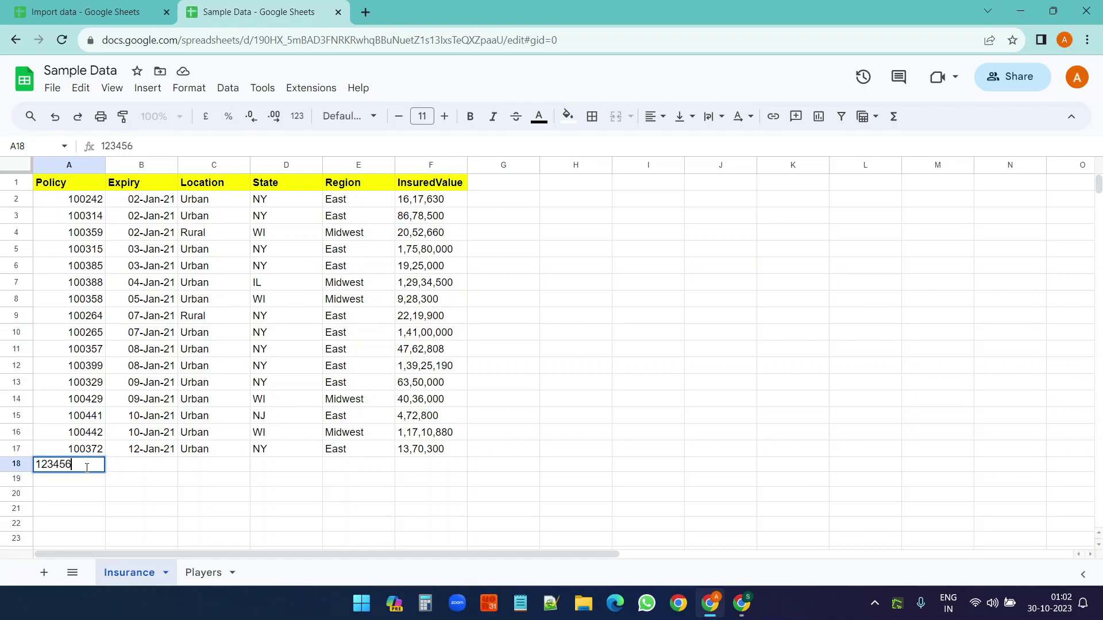
click(179, 477)
key(ctrl+Tab)
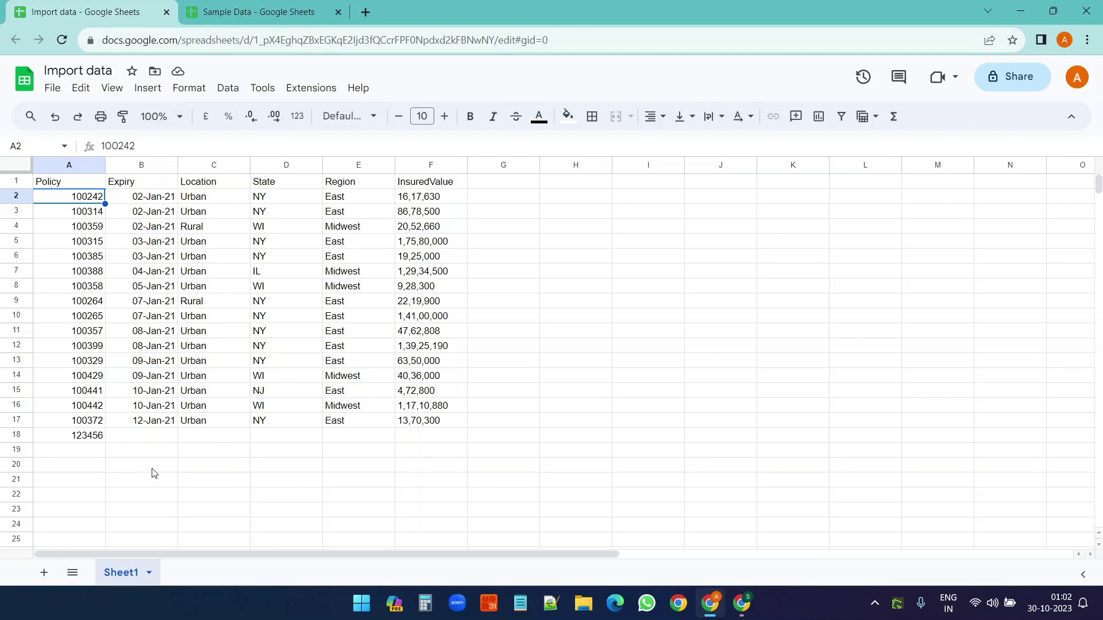
Enter Rural in C18 of the new row and check the import again
click(287, 12)
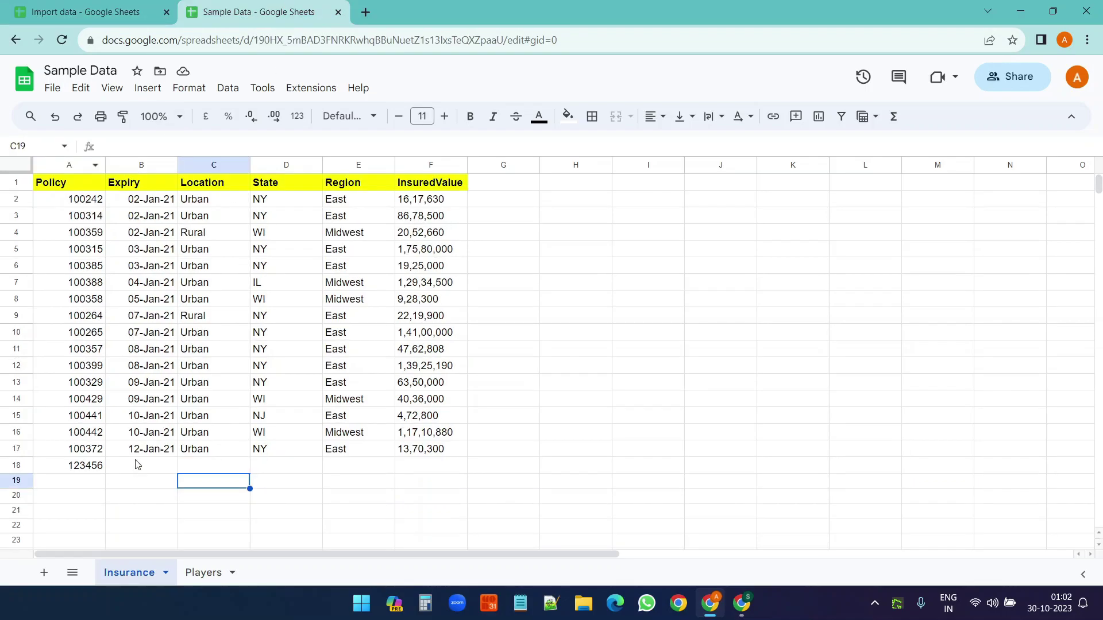
click(202, 468)
text(Rural)
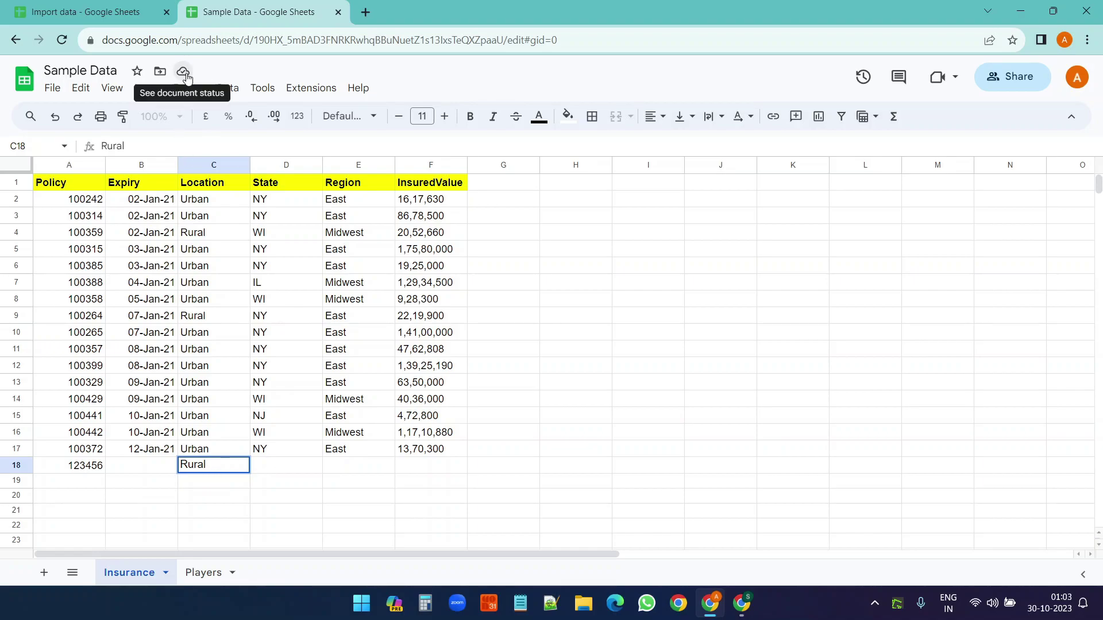
click(307, 481)
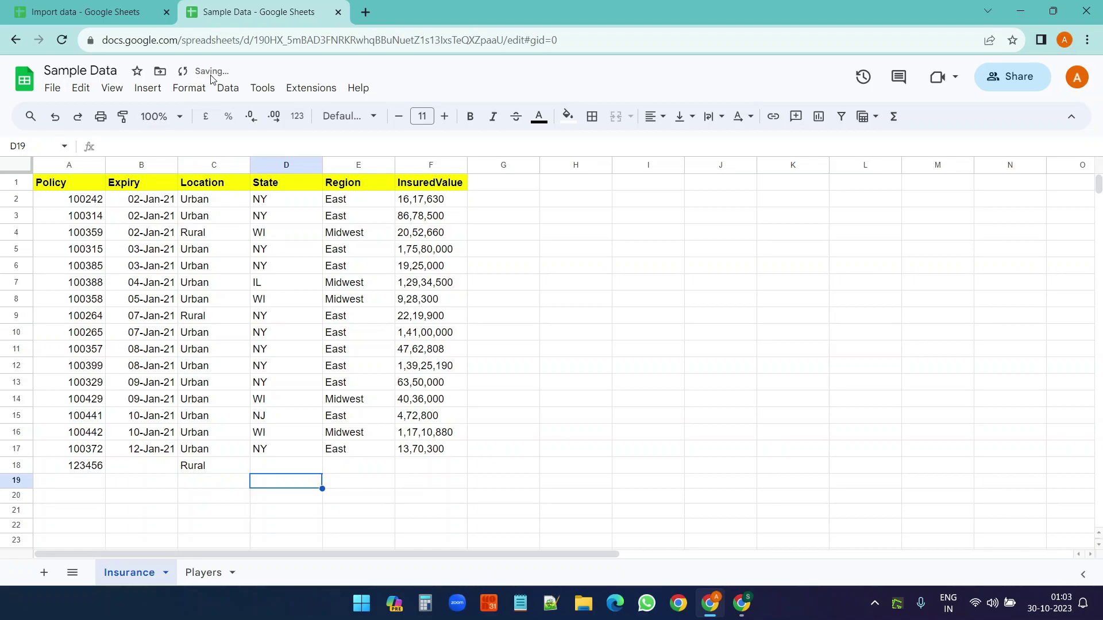
click(76, 5)
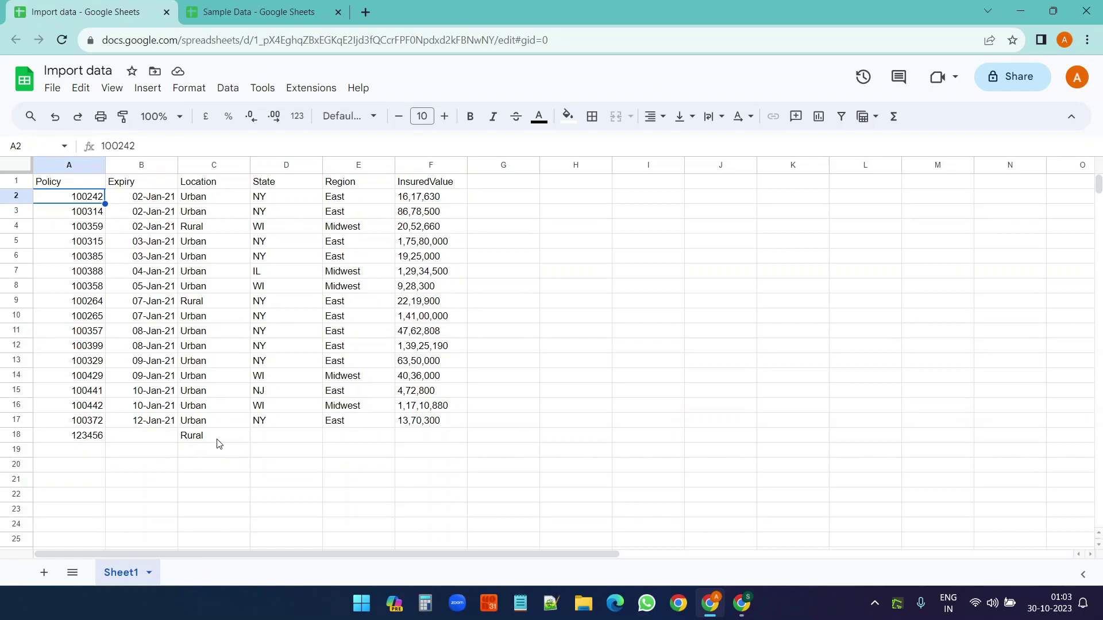
key(Up)
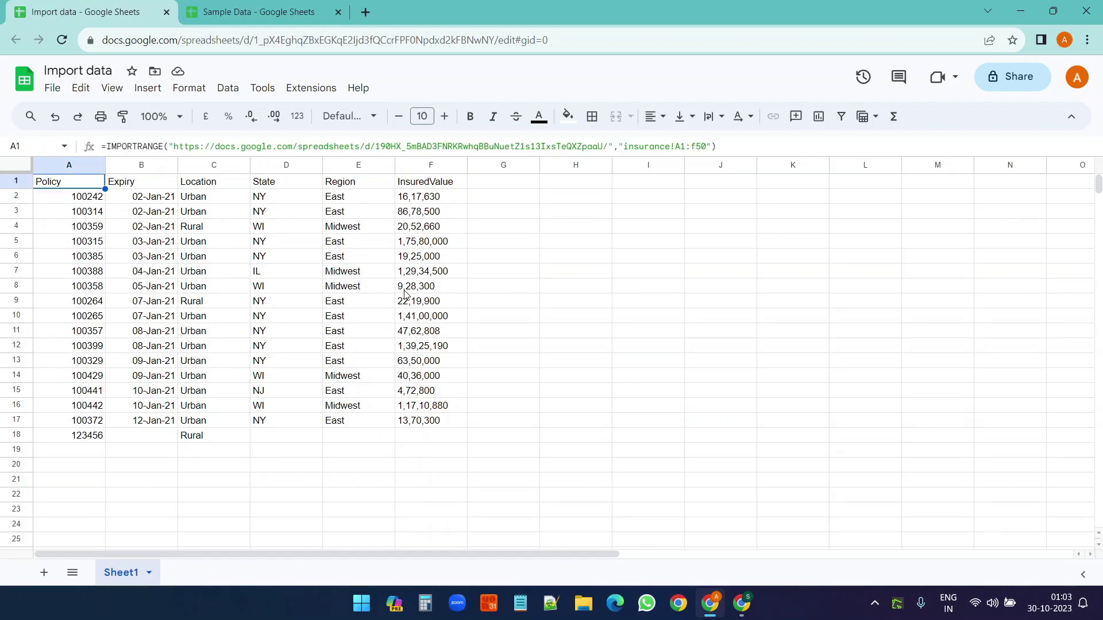
scroll(230, 437, down, 1)
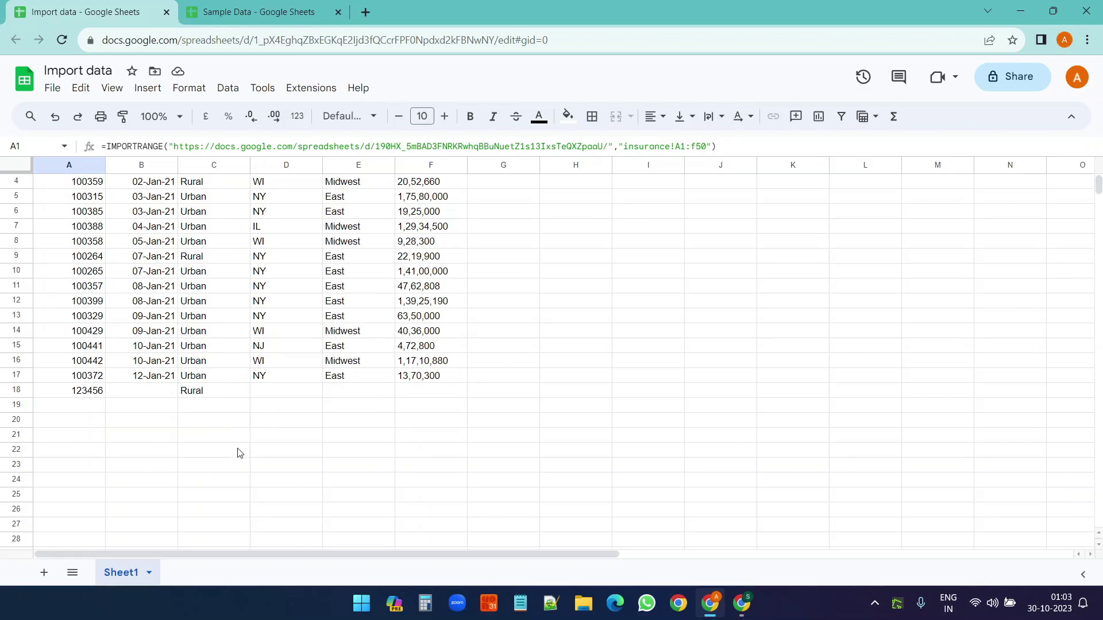
click(288, 455)
scroll(349, 439, up, 1)
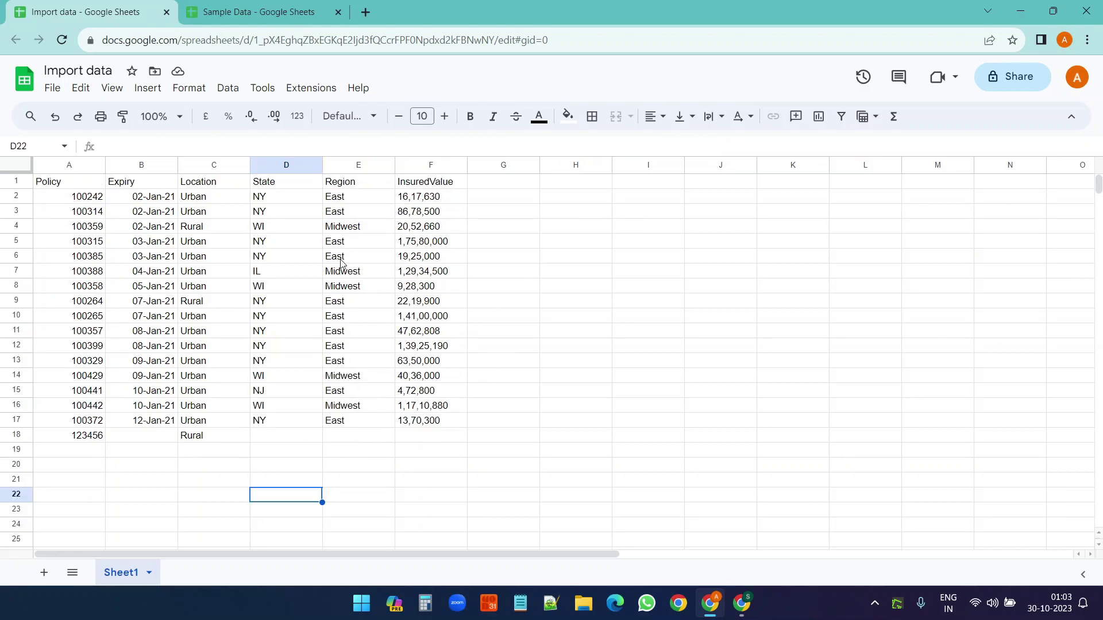
click(96, 184)
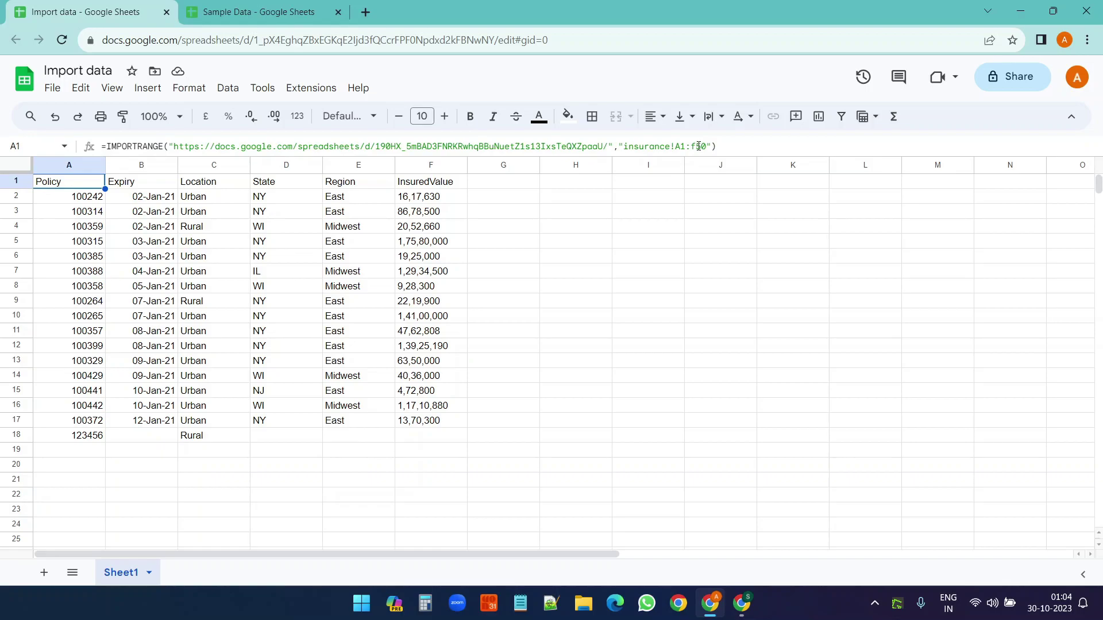
scroll(481, 396, down, 12)
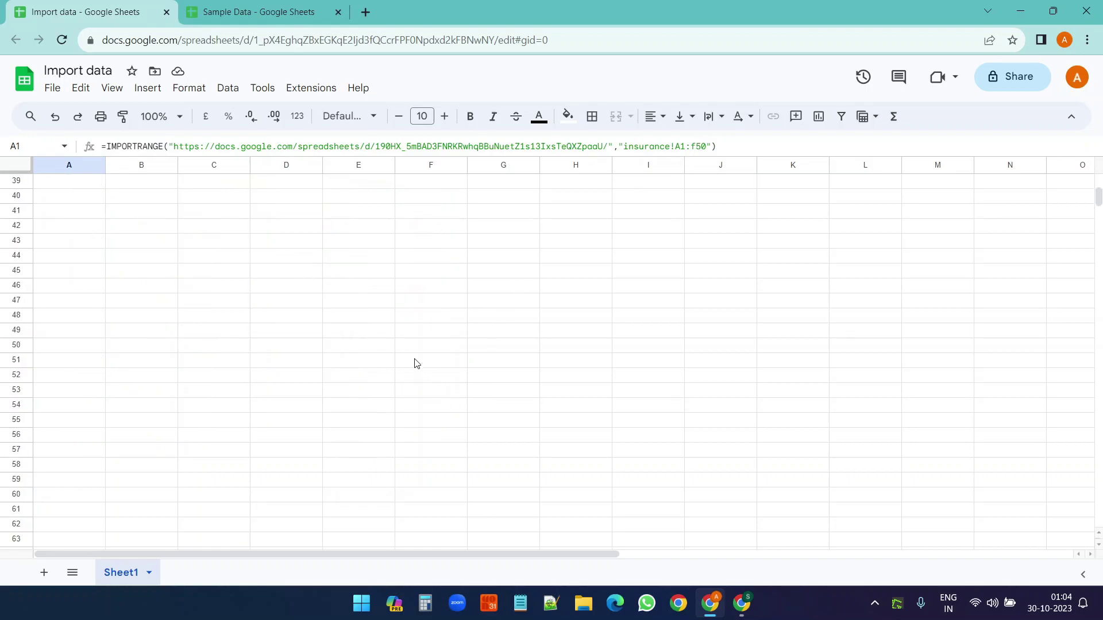
click(418, 332)
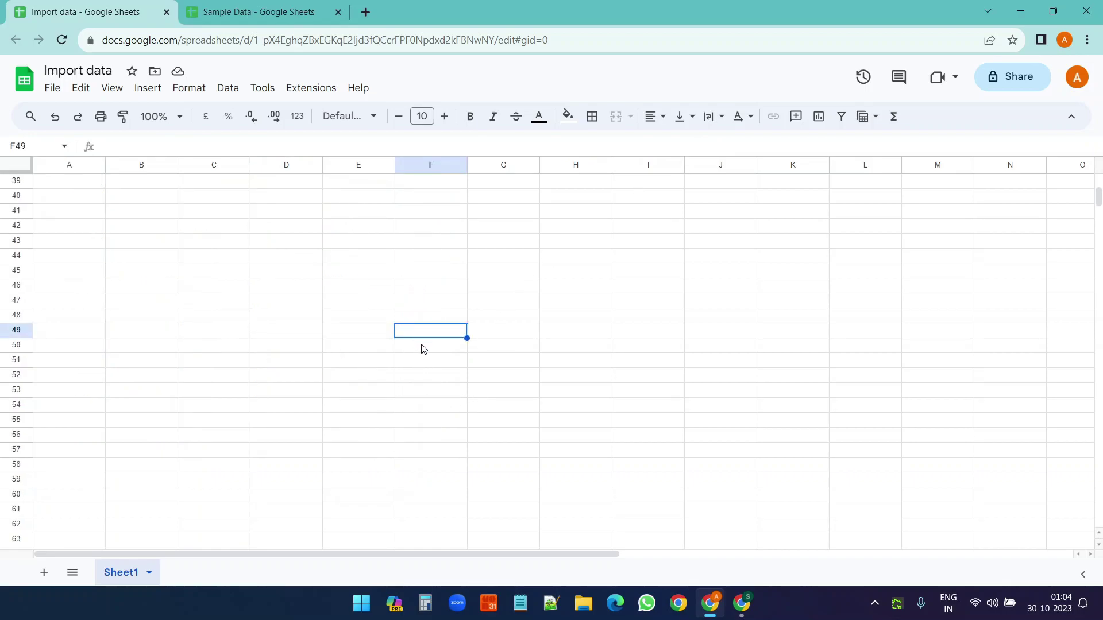
click(419, 344)
scroll(443, 374, up, 8)
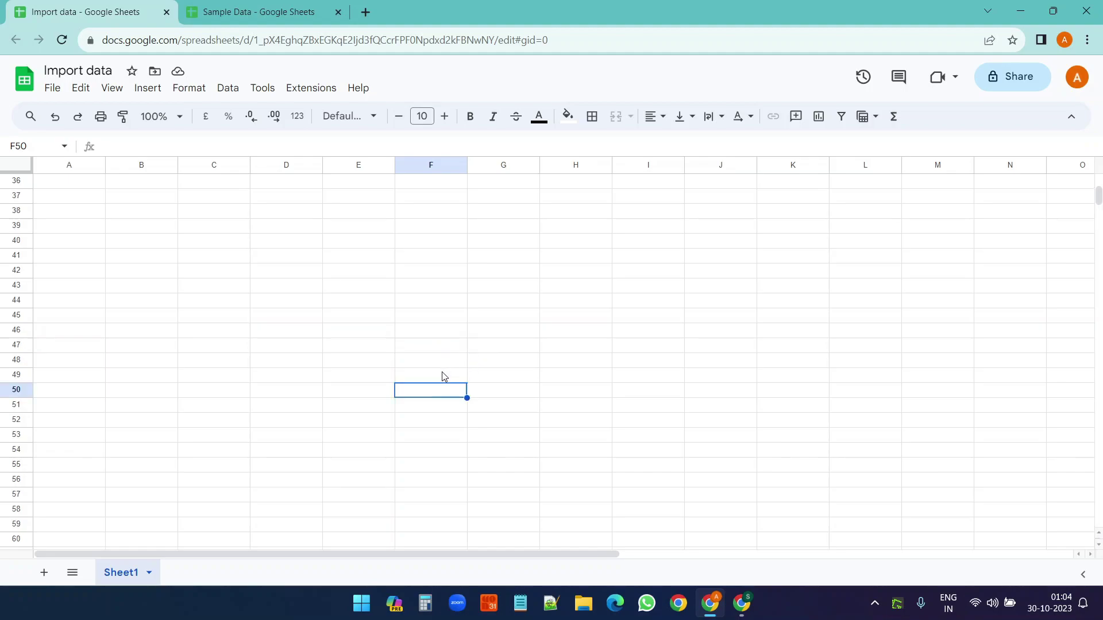
click(160, 353)
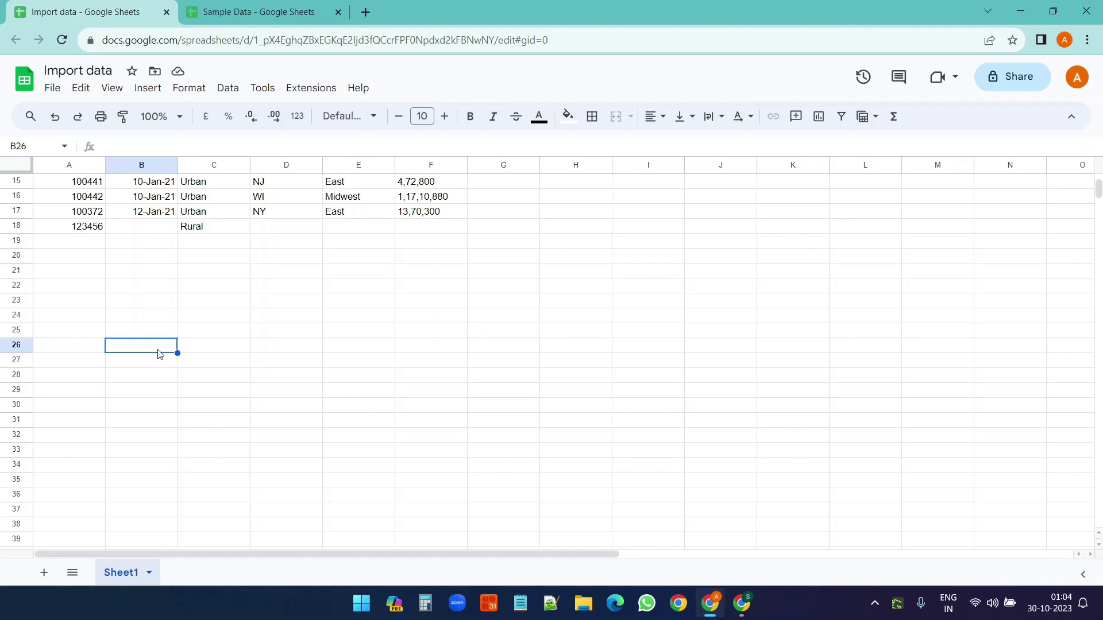
text(Hello)
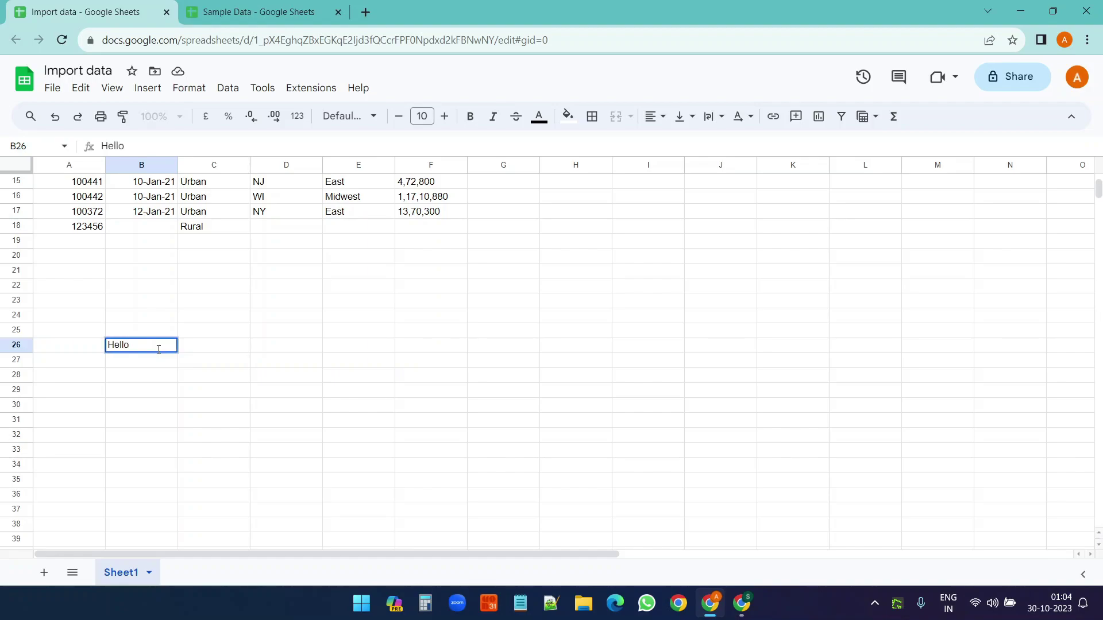
key(Return)
scroll(157, 352, up, 5)
mouse_move(71, 182)
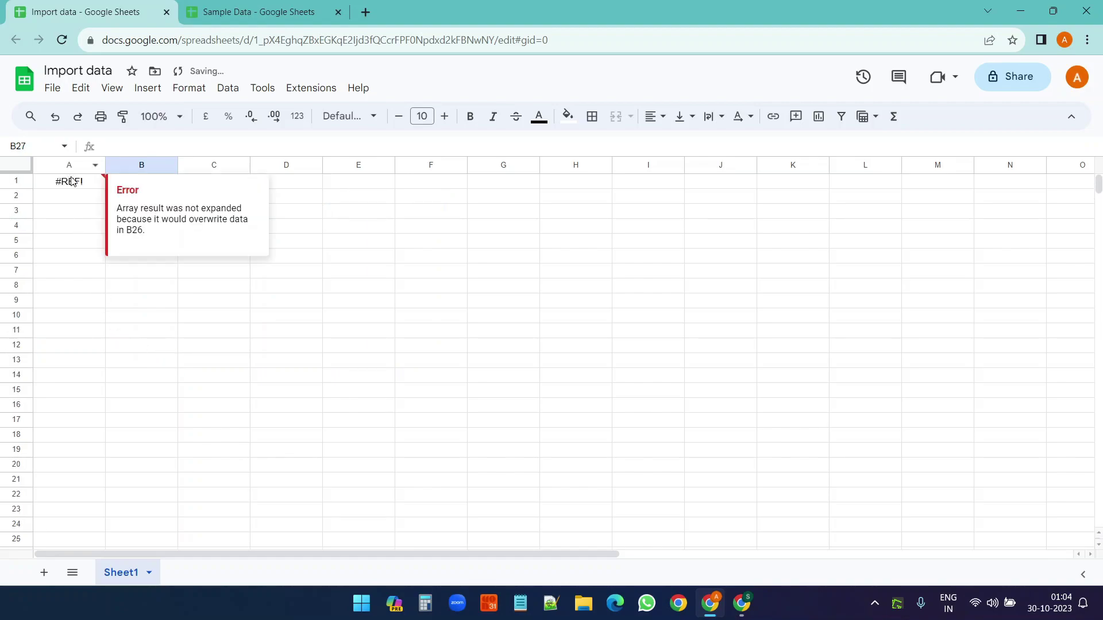
scroll(317, 253, down, 3)
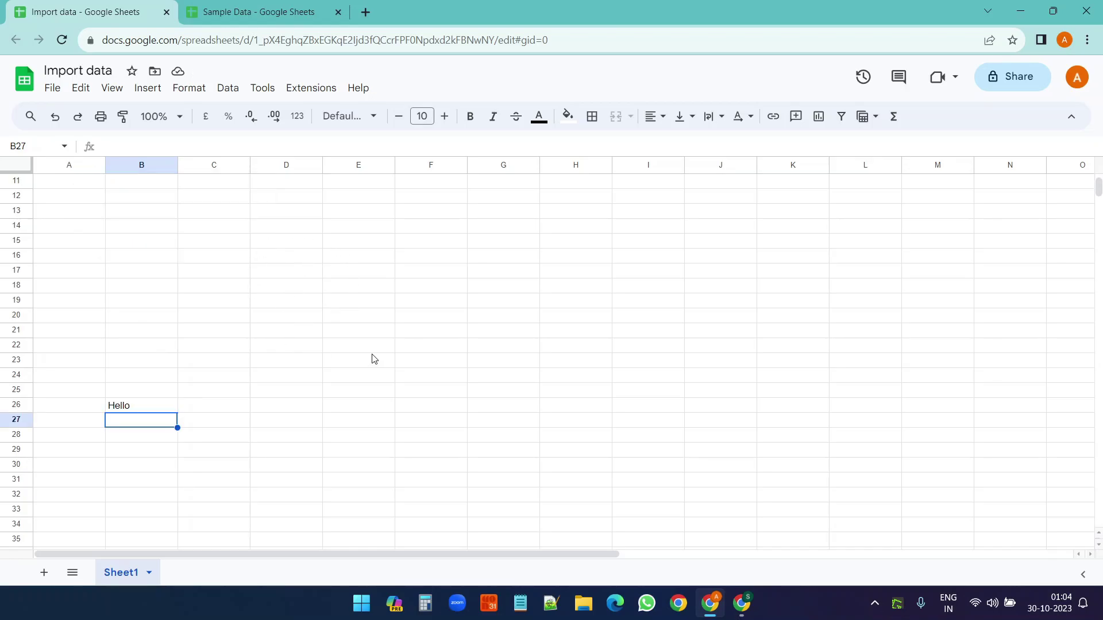
Clear Hello from B26, then select the URL inside A1's IMPORTRANGE formula
key(Up)
key(Delete)
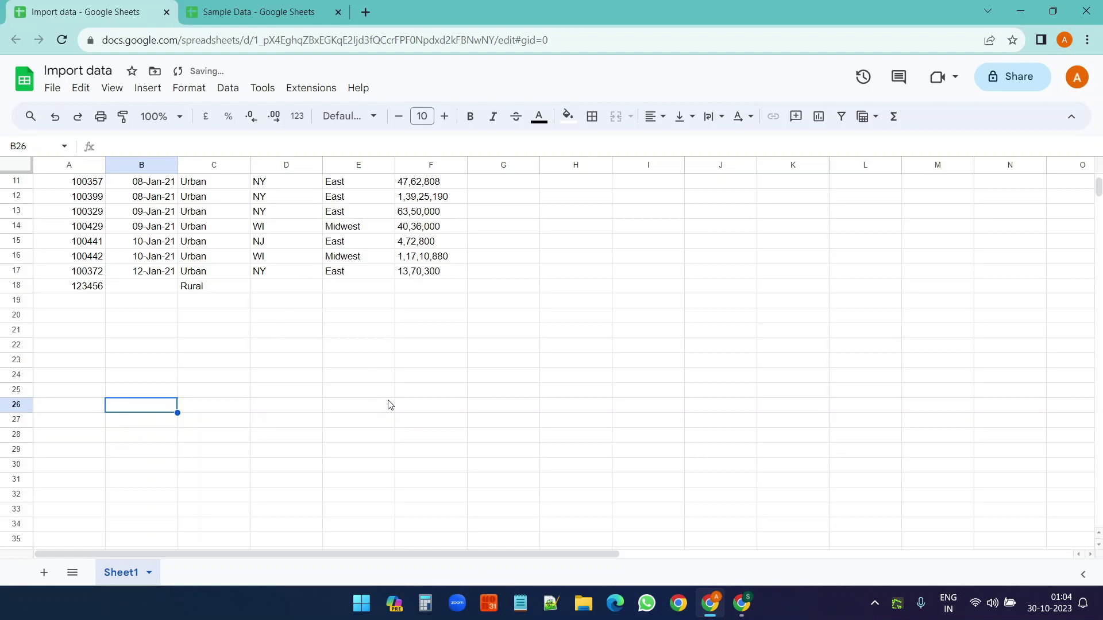
scroll(389, 404, up, 3)
key(ctrl+Home)
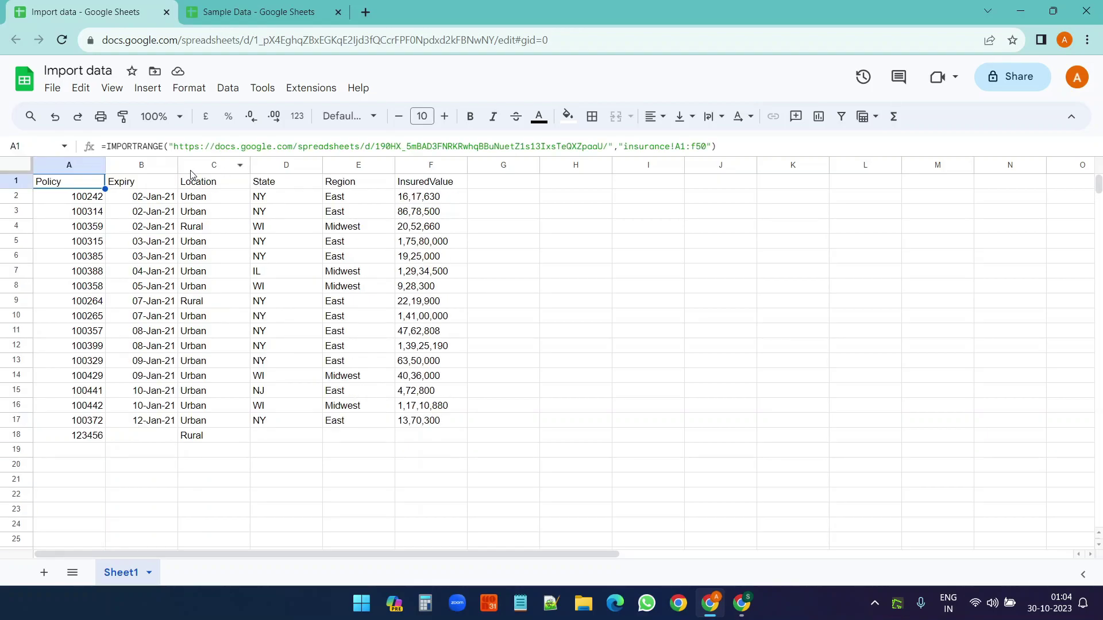
drag(610, 144, 174, 146)
key(ctrl+c)
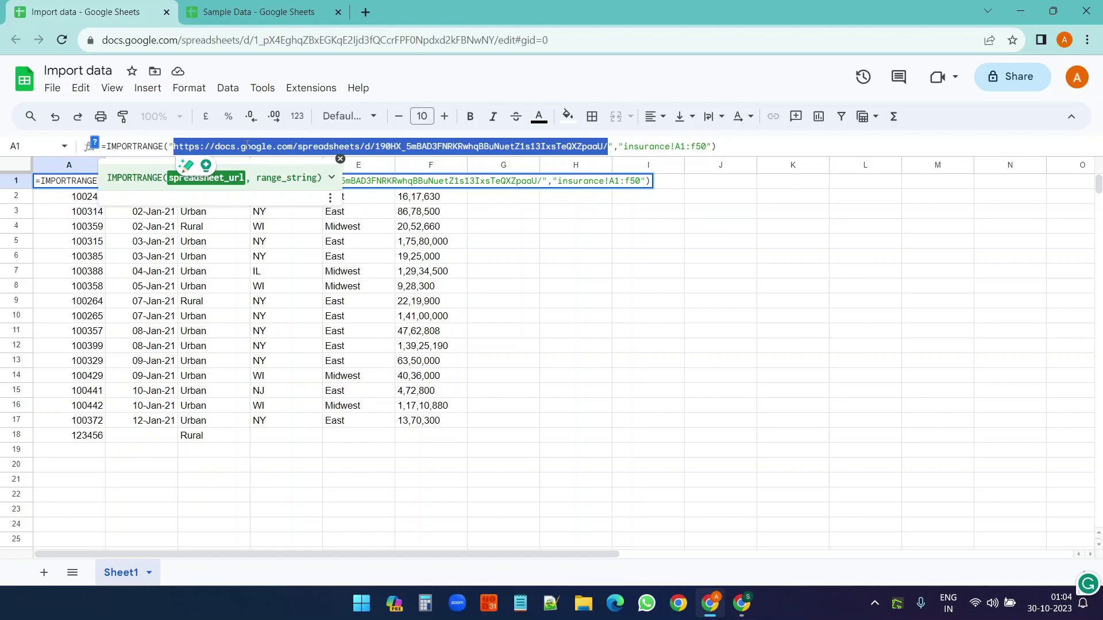
Paste the Sample Data URL into J2 and replace the formula's URL with j2
click(750, 207)
key(ctrl+v)
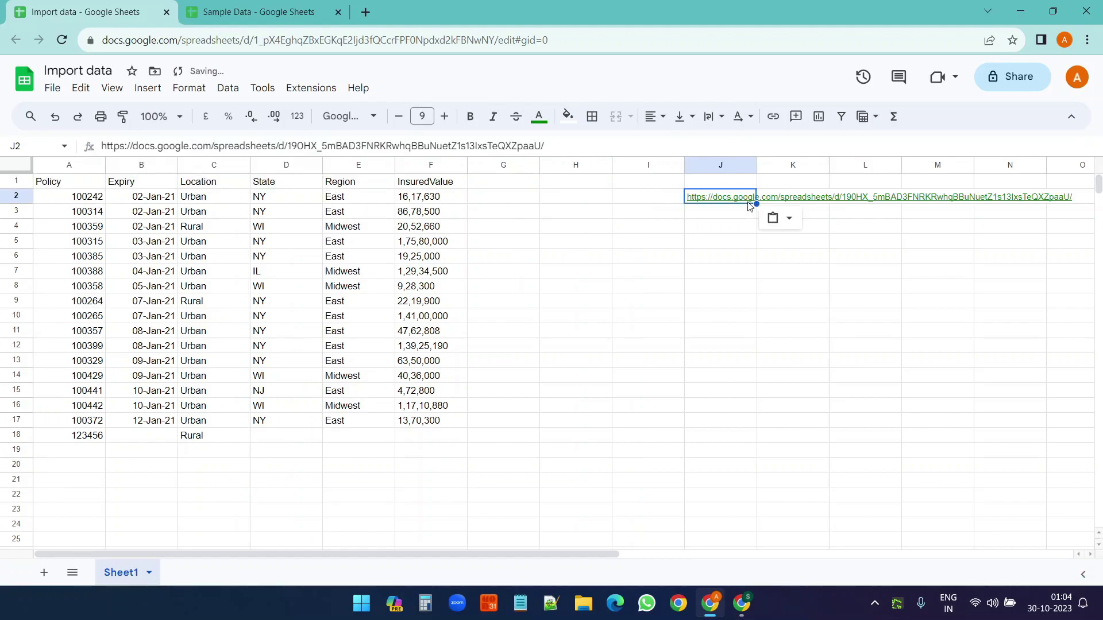
click(715, 228)
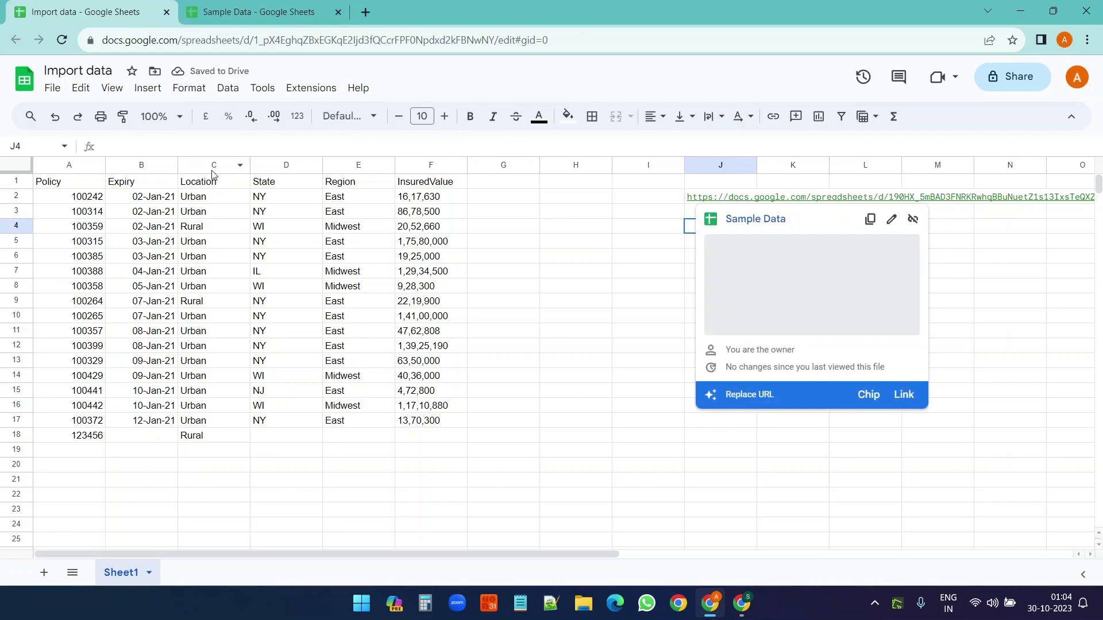
key(ctrl+Home)
click(188, 144)
click(170, 144)
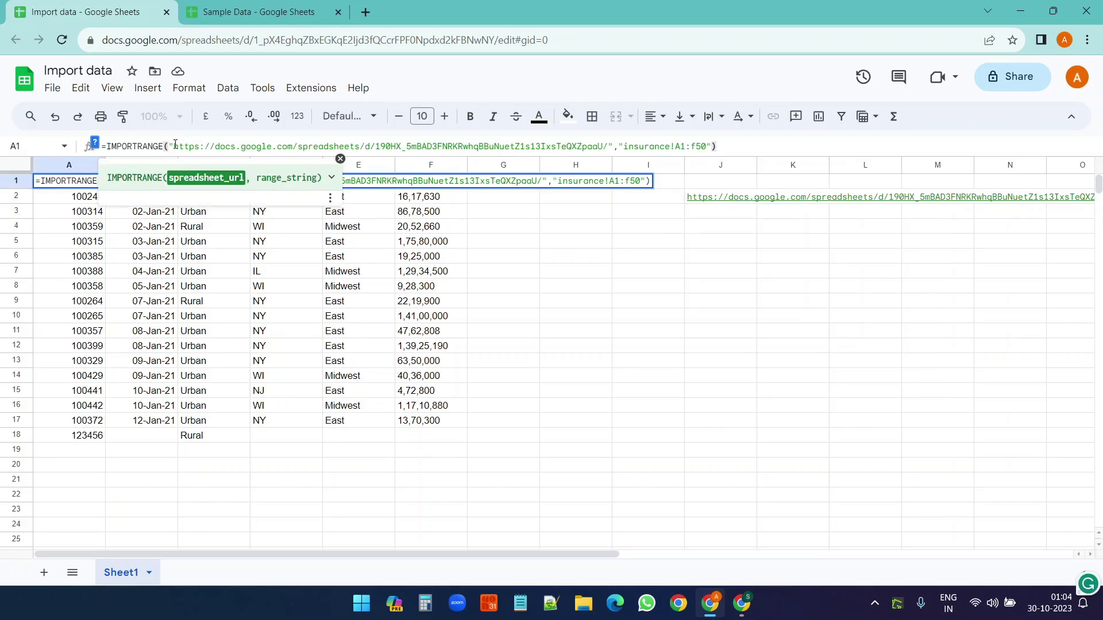
drag(175, 145, 609, 142)
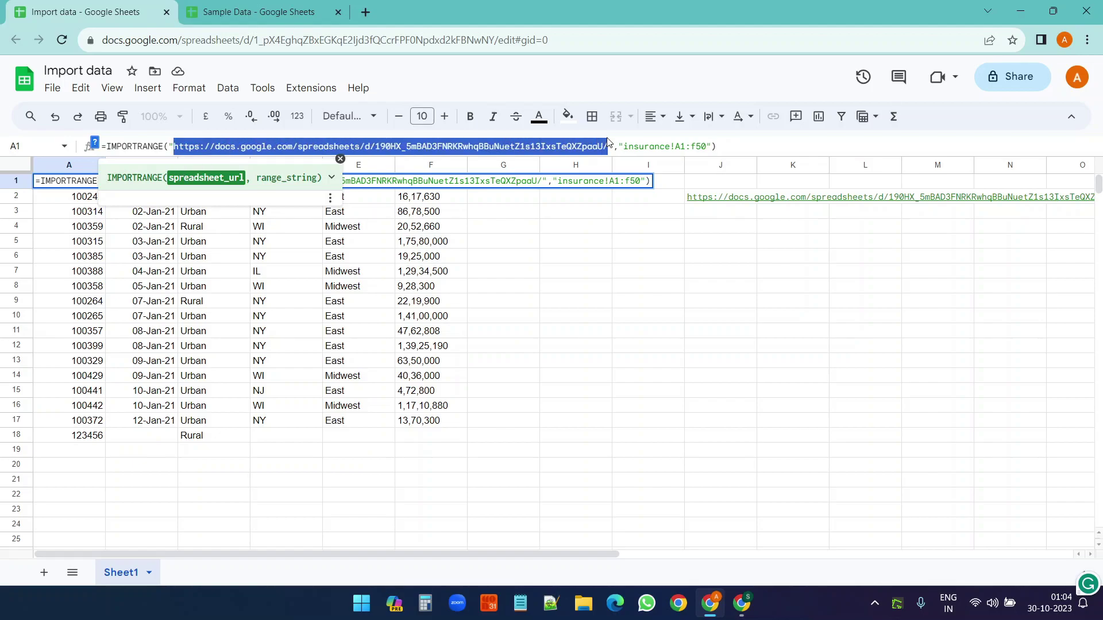
text(j2)
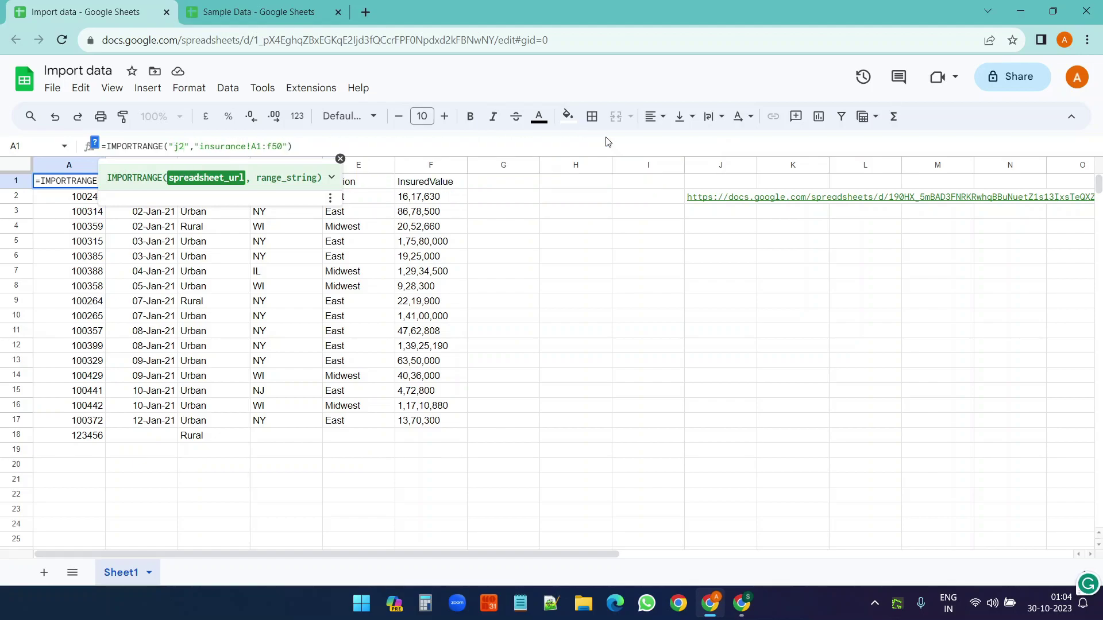
key(Return)
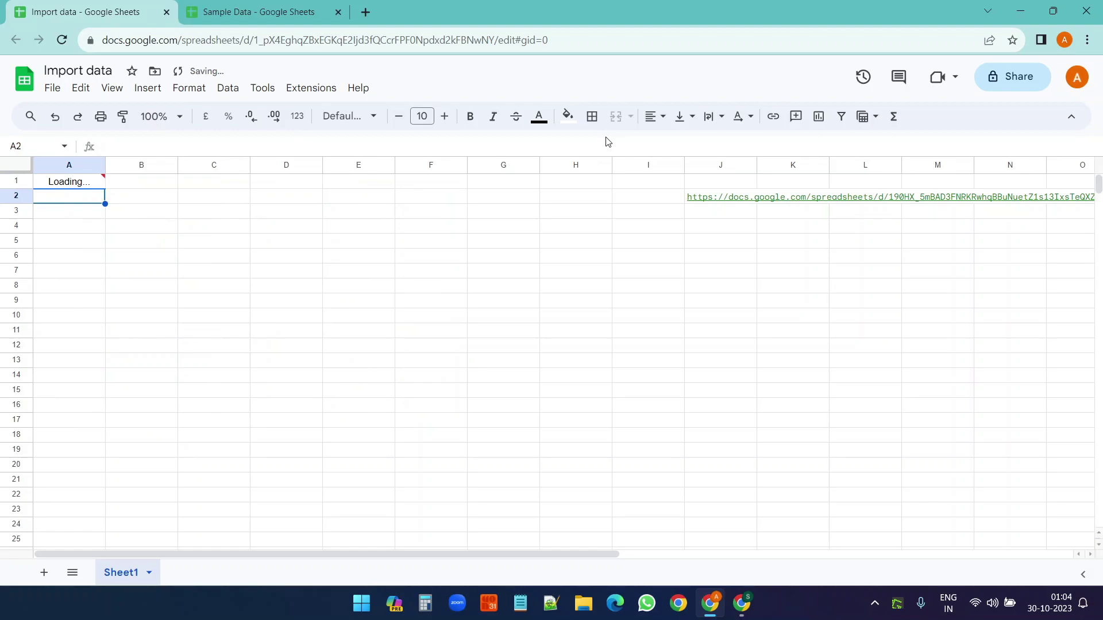
Remove the quotes around j2 to fix the #REF! error
click(54, 182)
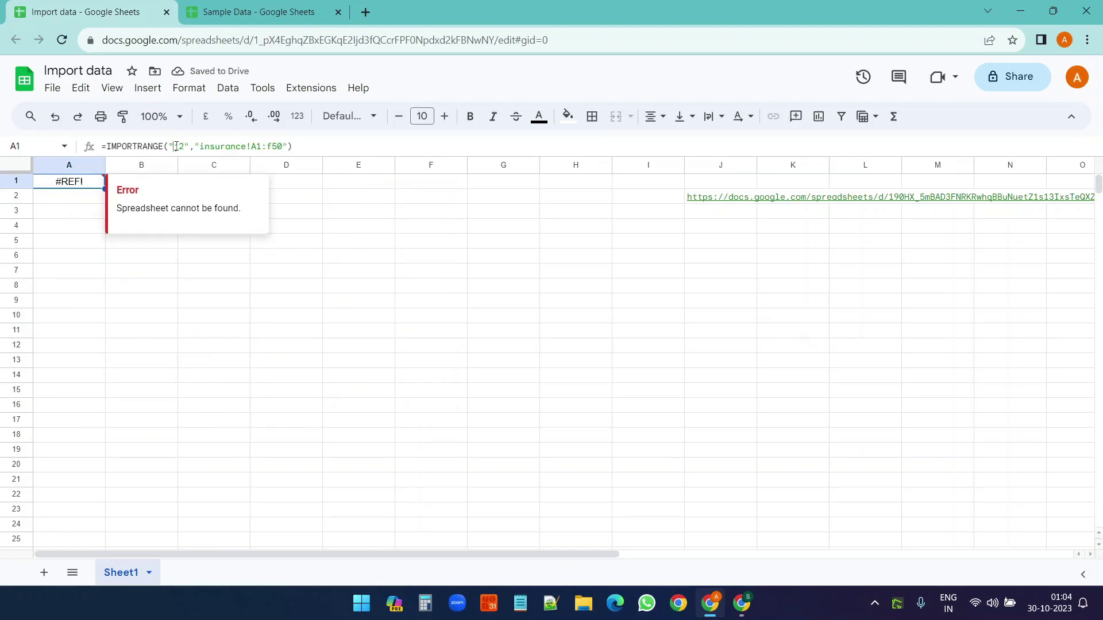
click(177, 146)
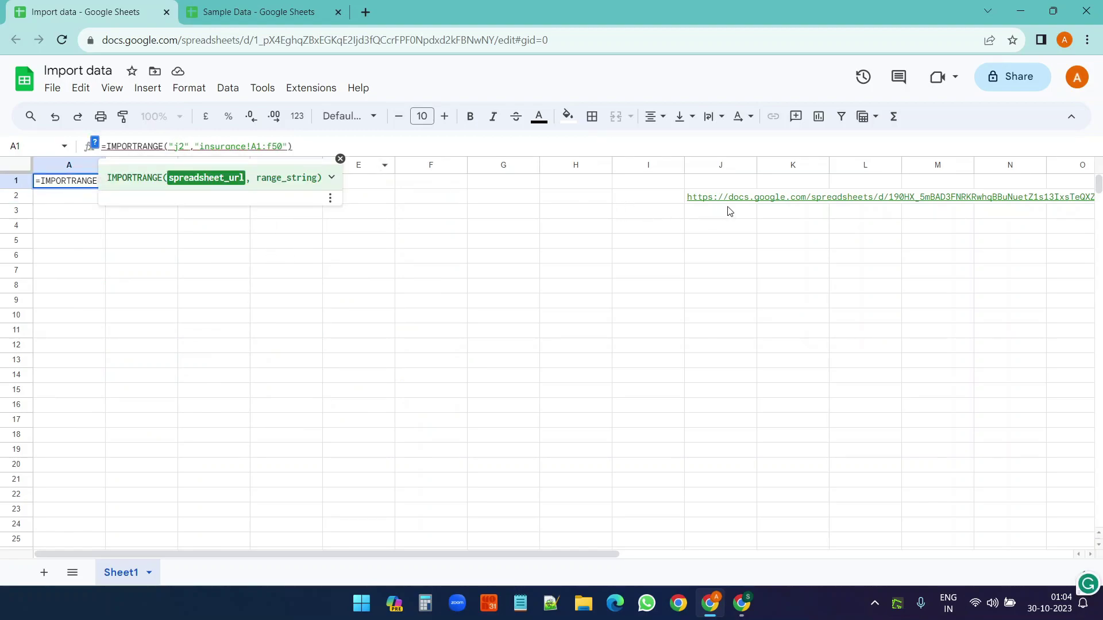
key(BackSpace)
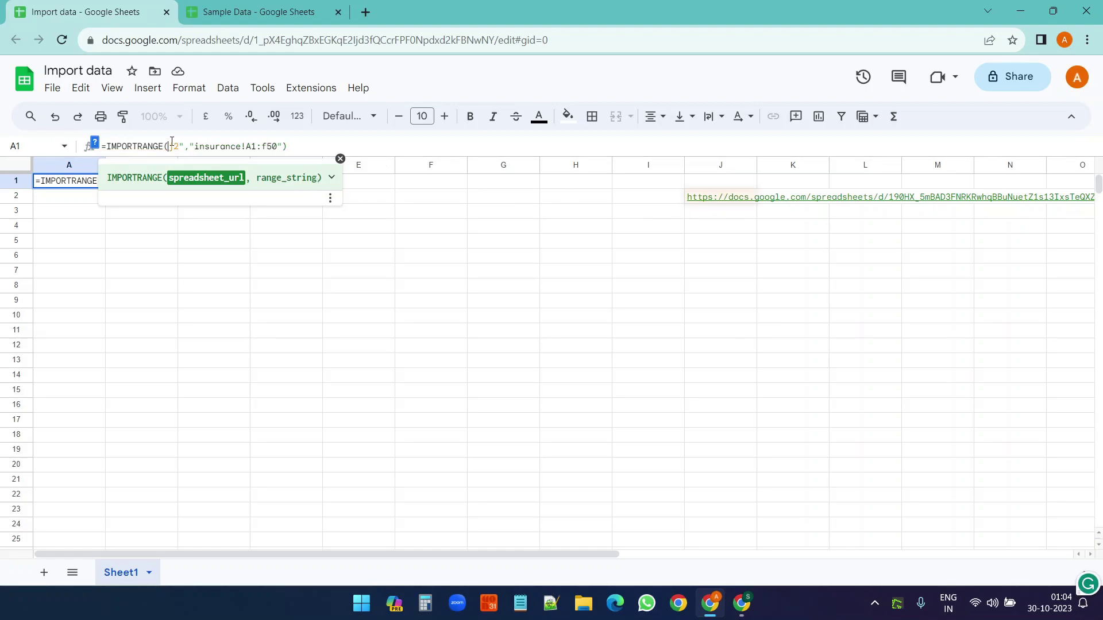
key(Right)
key(Right)
key(Delete)
key(Return)
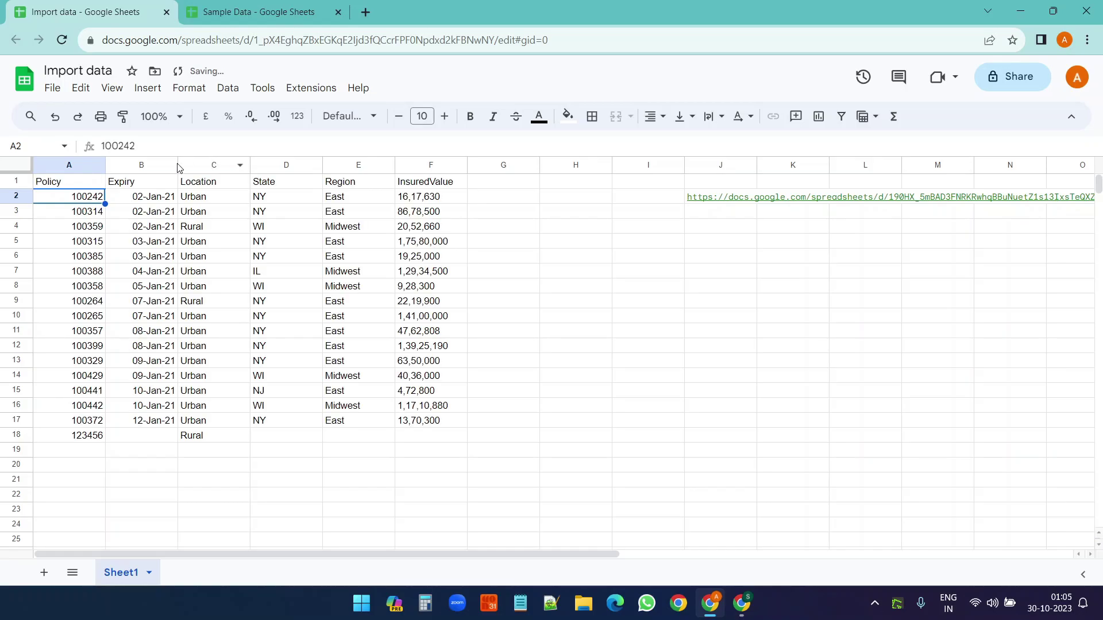
key(Up)
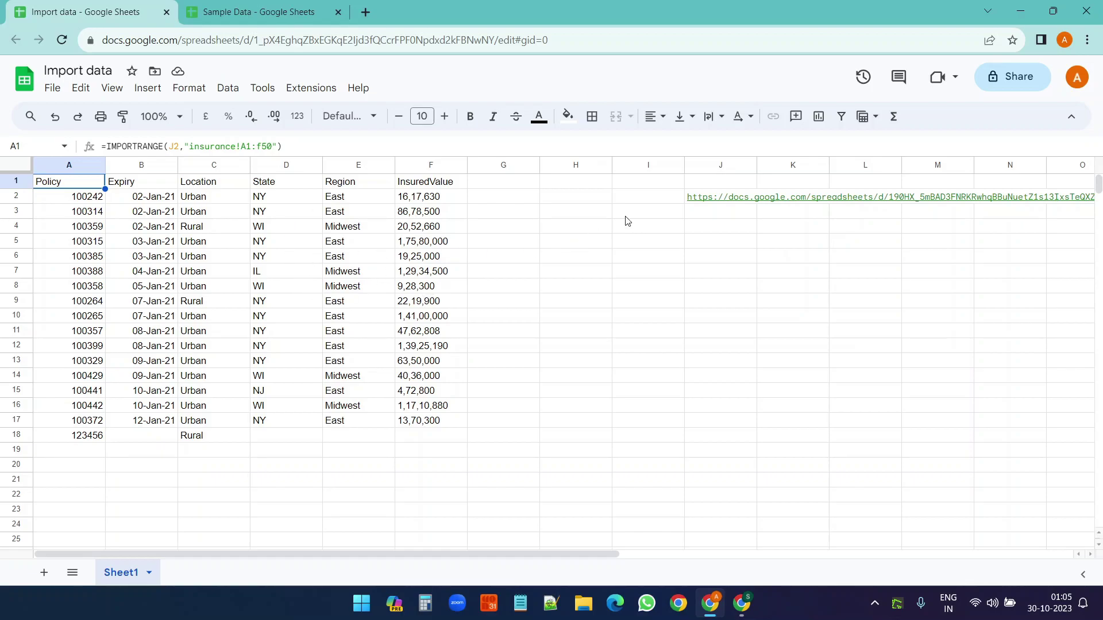
Copy the WO Data spreadsheet's web address from the other account's window
mouse_move(719, 200)
key(alt+Tab)
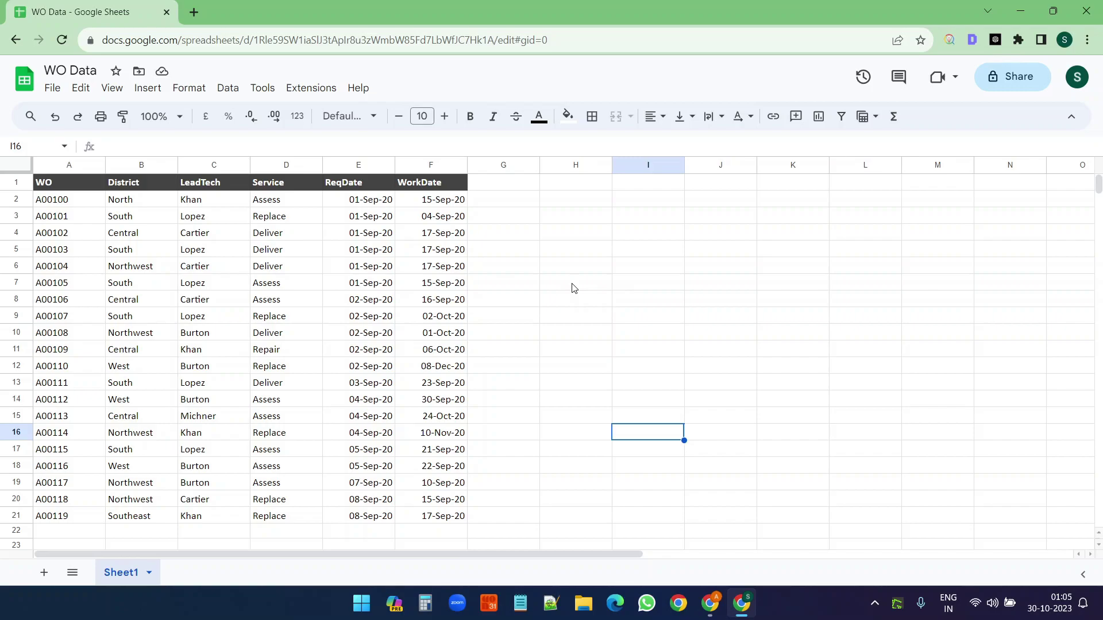
key(alt+Tab)
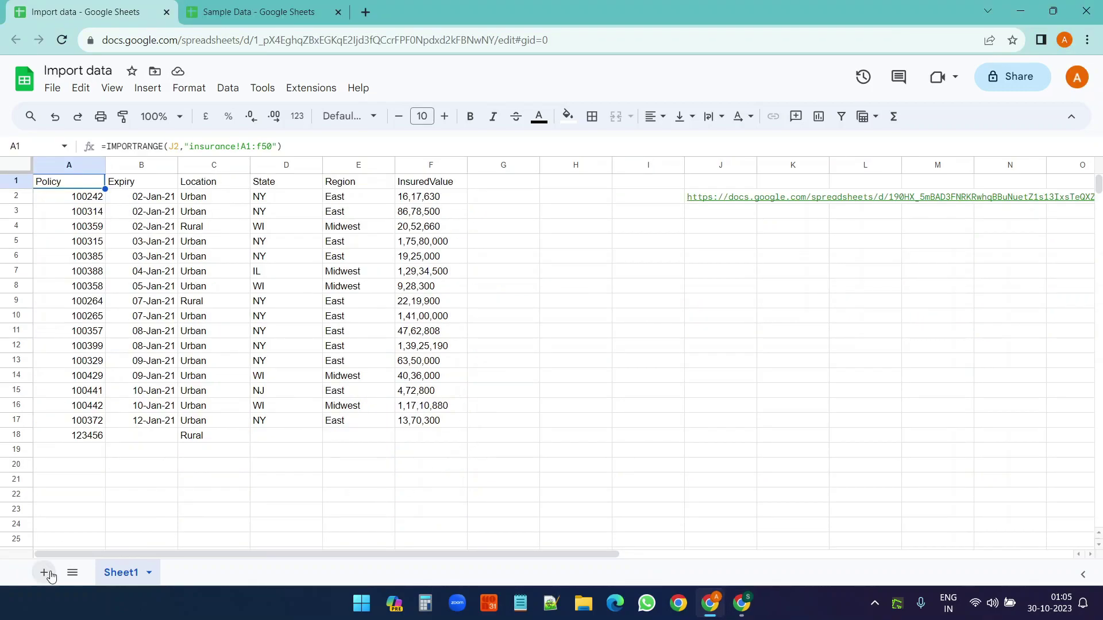
click(749, 606)
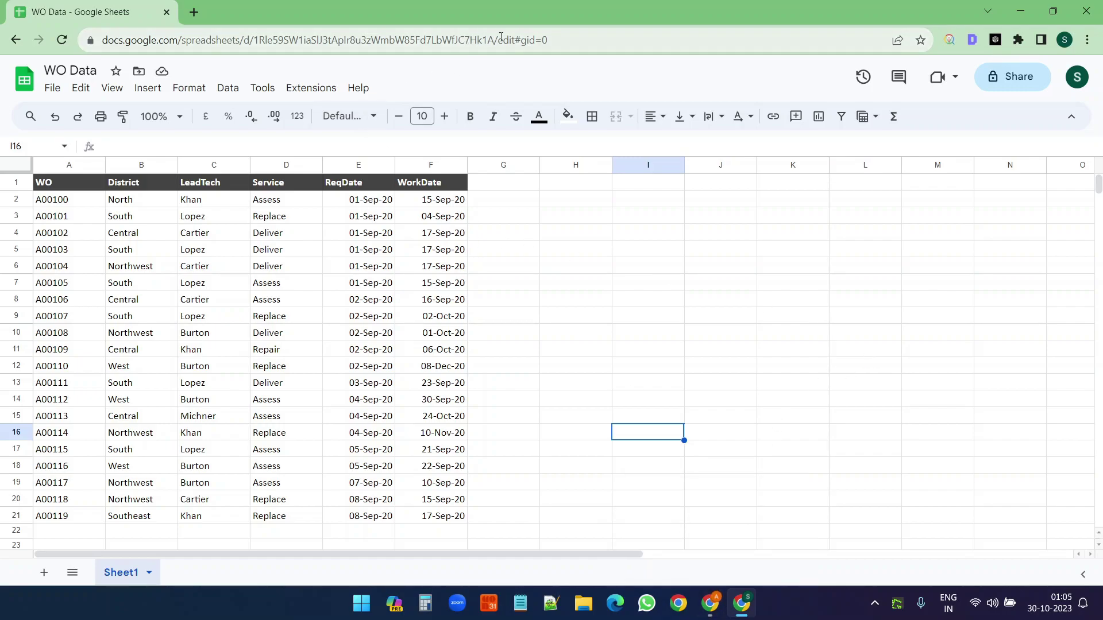
drag(500, 40, 100, 40)
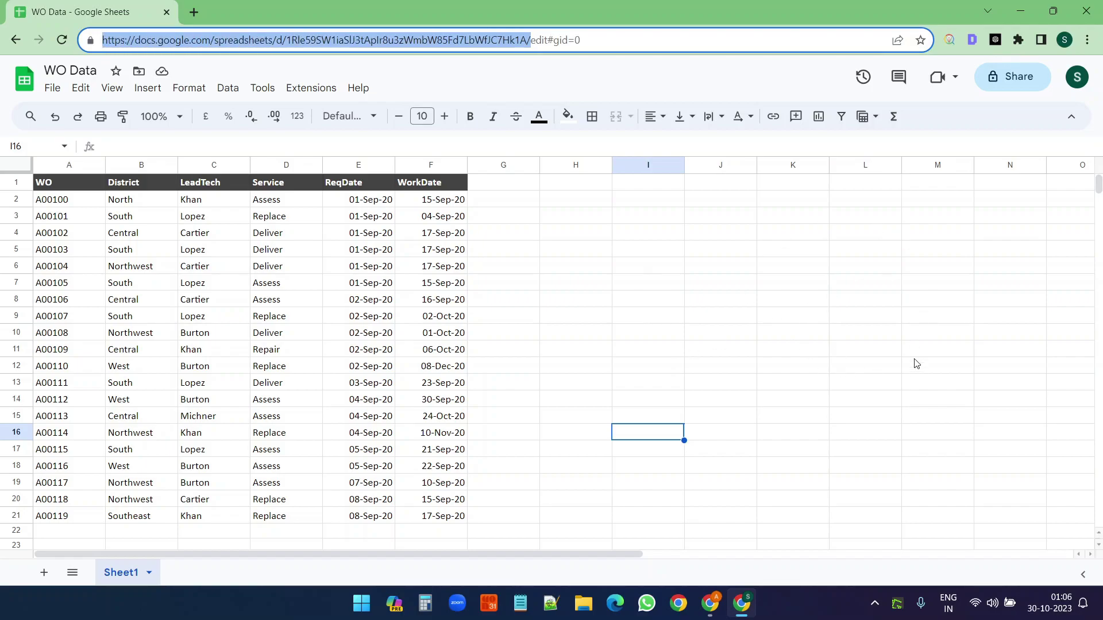
click(711, 609)
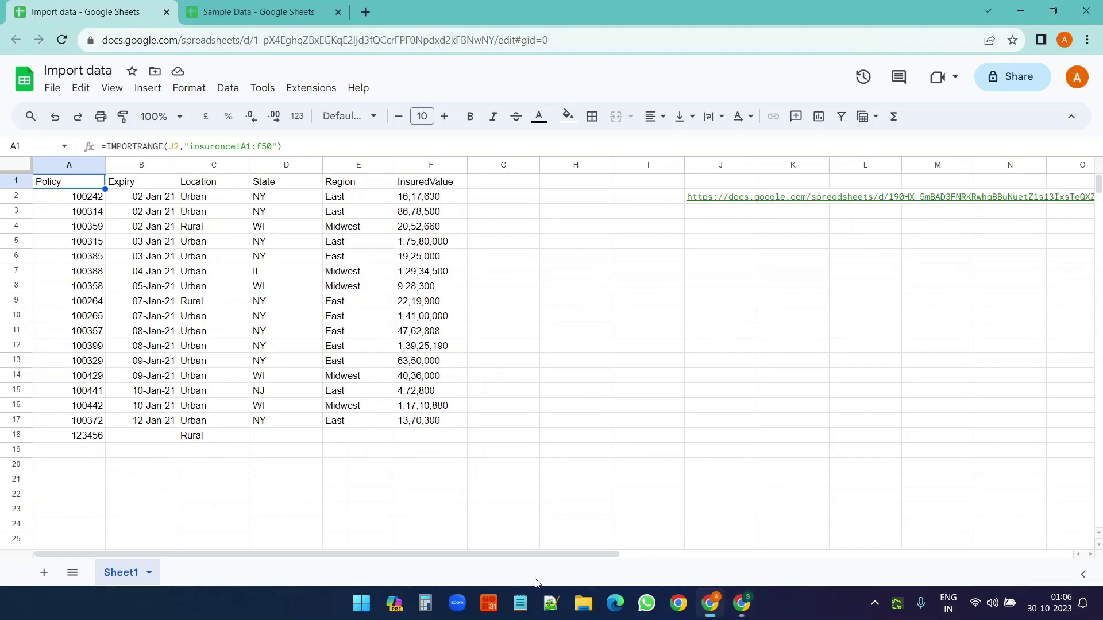
On a new Sheet2, enter =IMPORTRANGE with the pasted WO Data URL and "a1:d10" in A1, then inspect its #REF! error
click(45, 573)
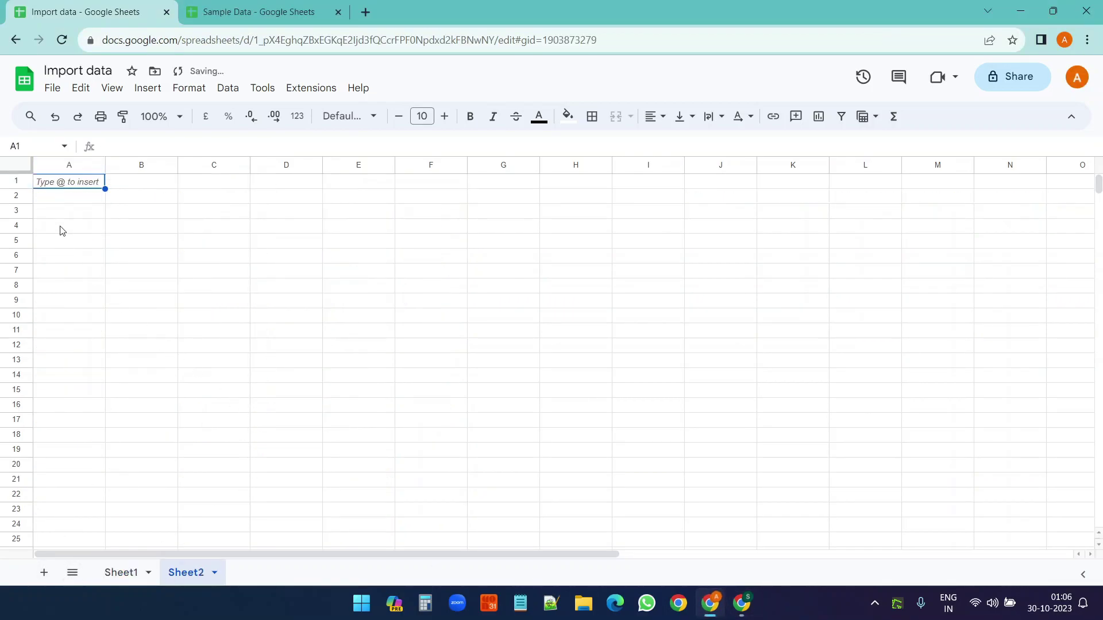
text(=import)
key(Down)
key(Down)
key(Down)
key(Down)
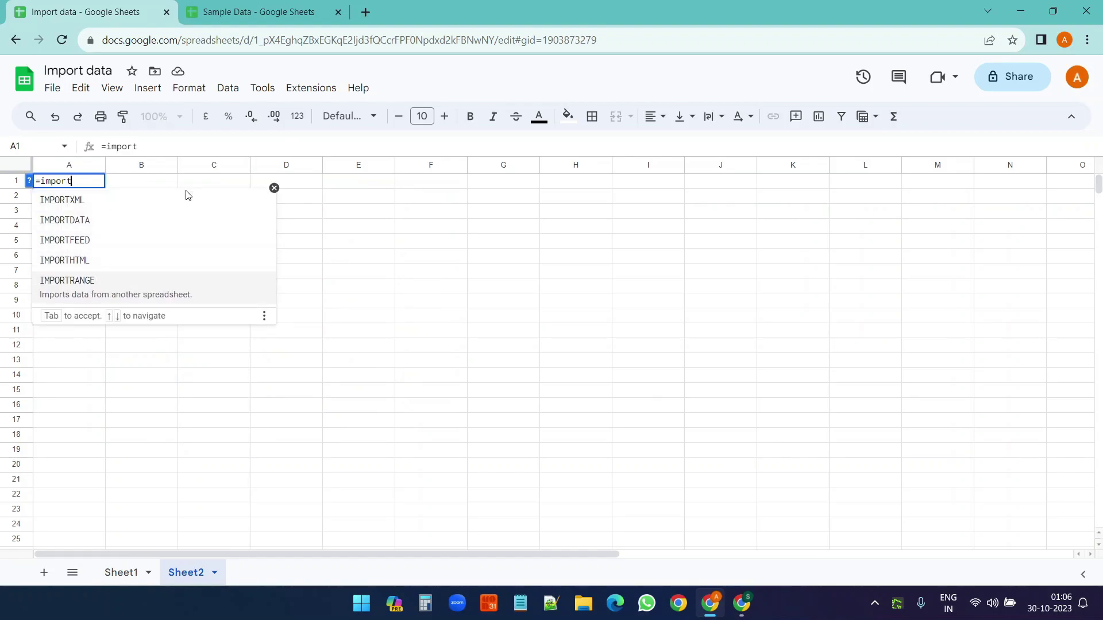
key(Tab)
text(")
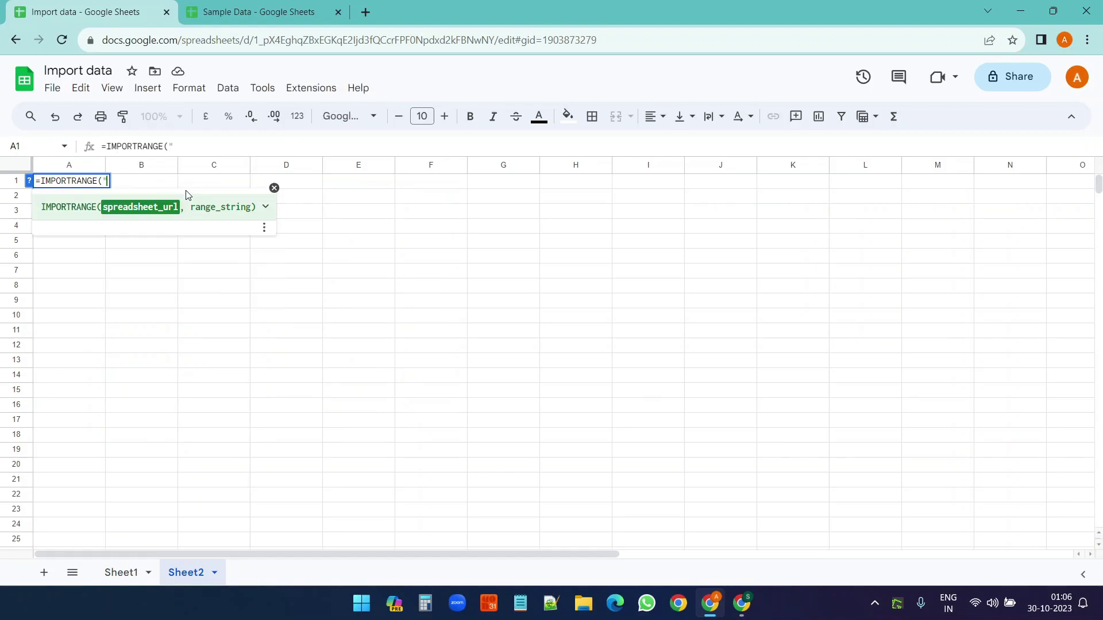
key(ctrl+v)
text(")
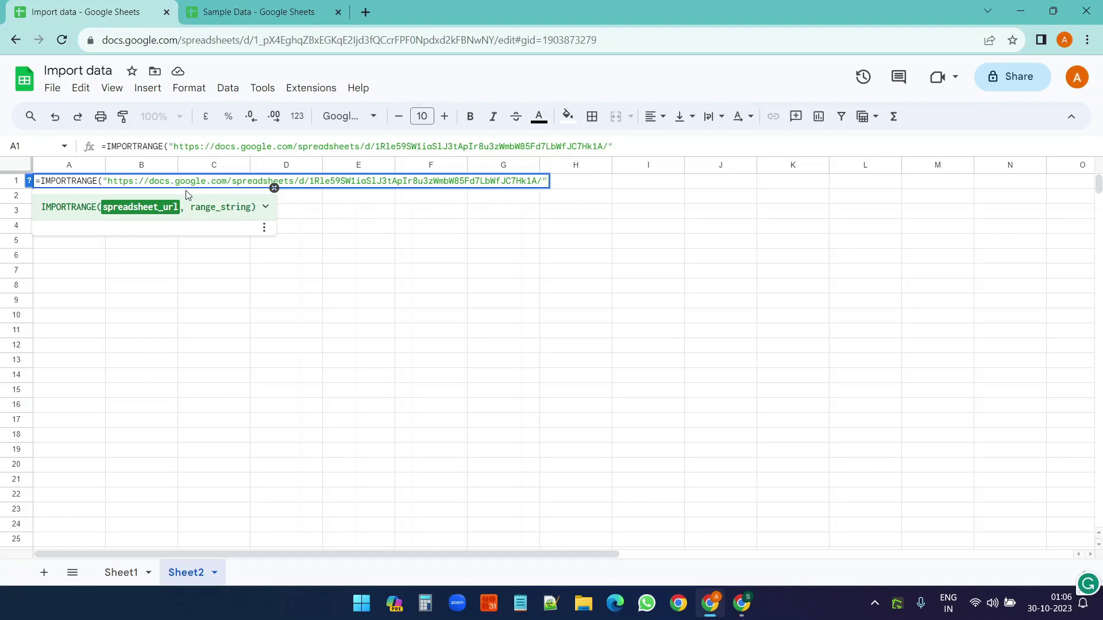
text(,")
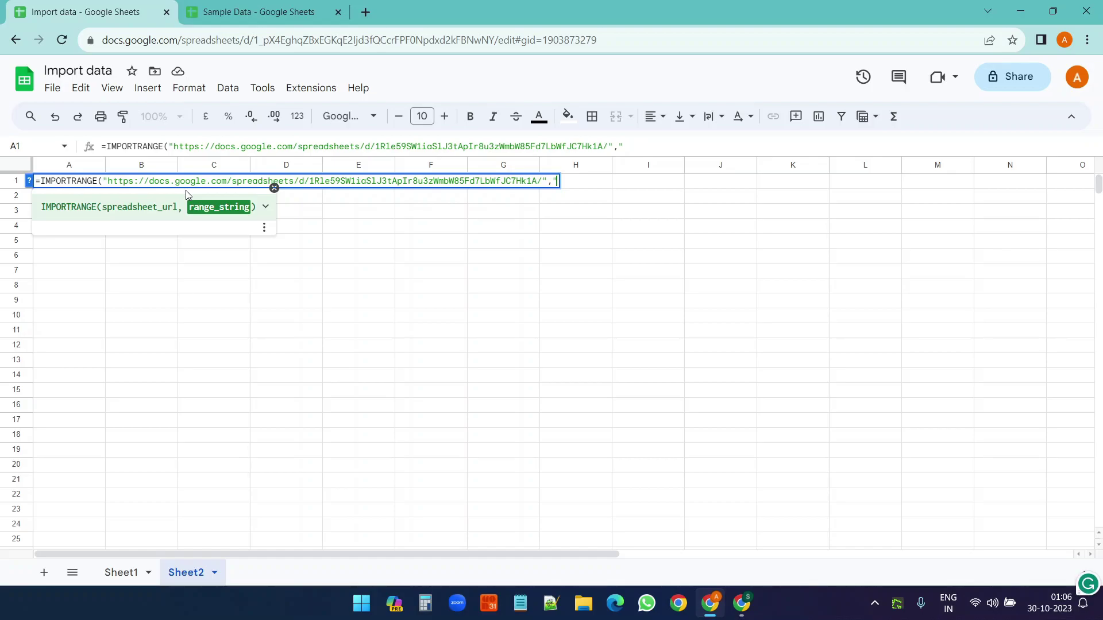
text(a1:d10")
key(Return)
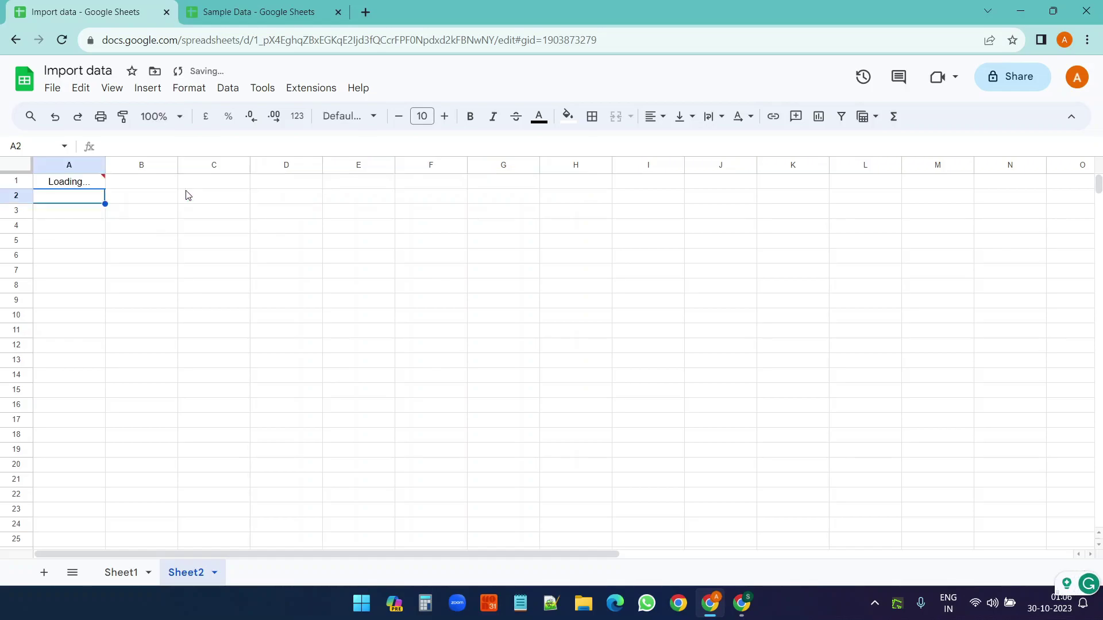
click(64, 187)
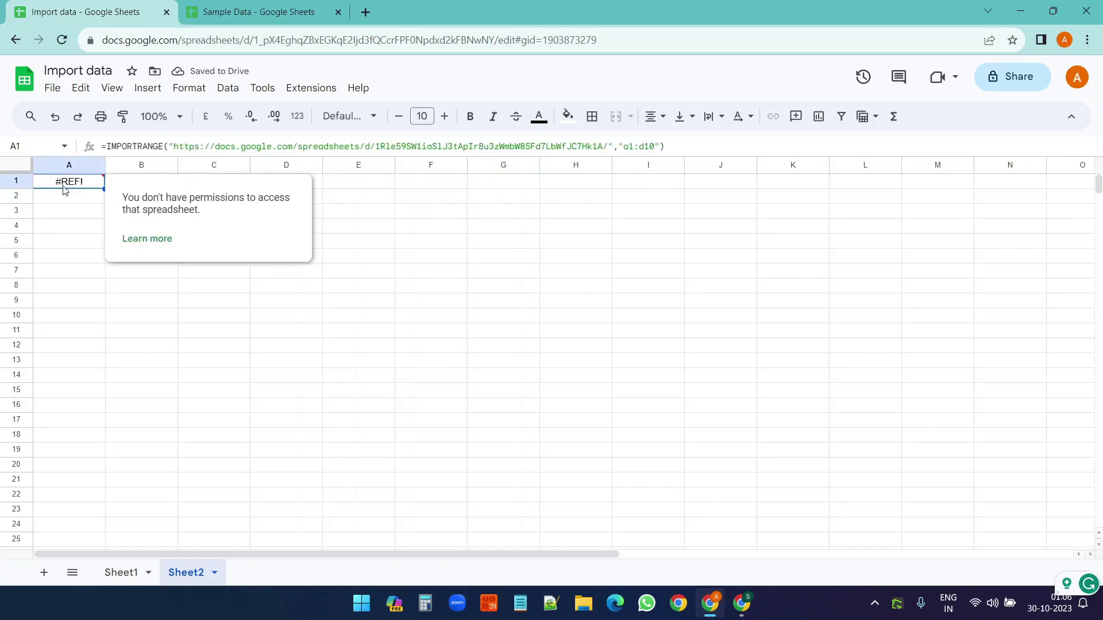
mouse_move(93, 181)
Dismiss the #REF! message and send the other account a Viewer share invitation for WO Data
click(503, 270)
click(741, 603)
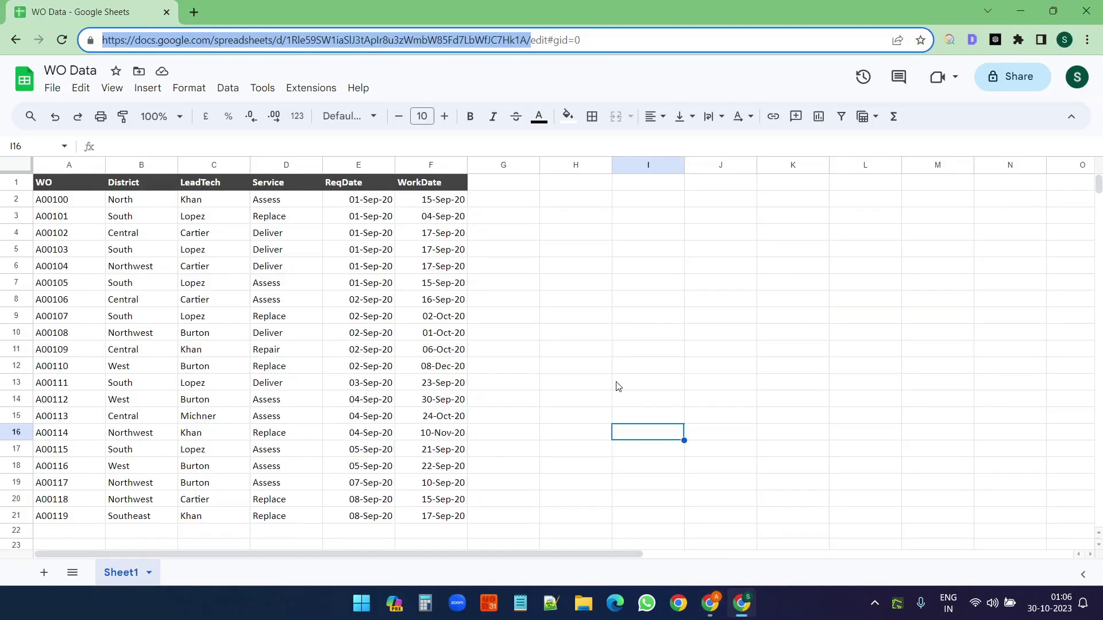
click(718, 275)
click(1028, 82)
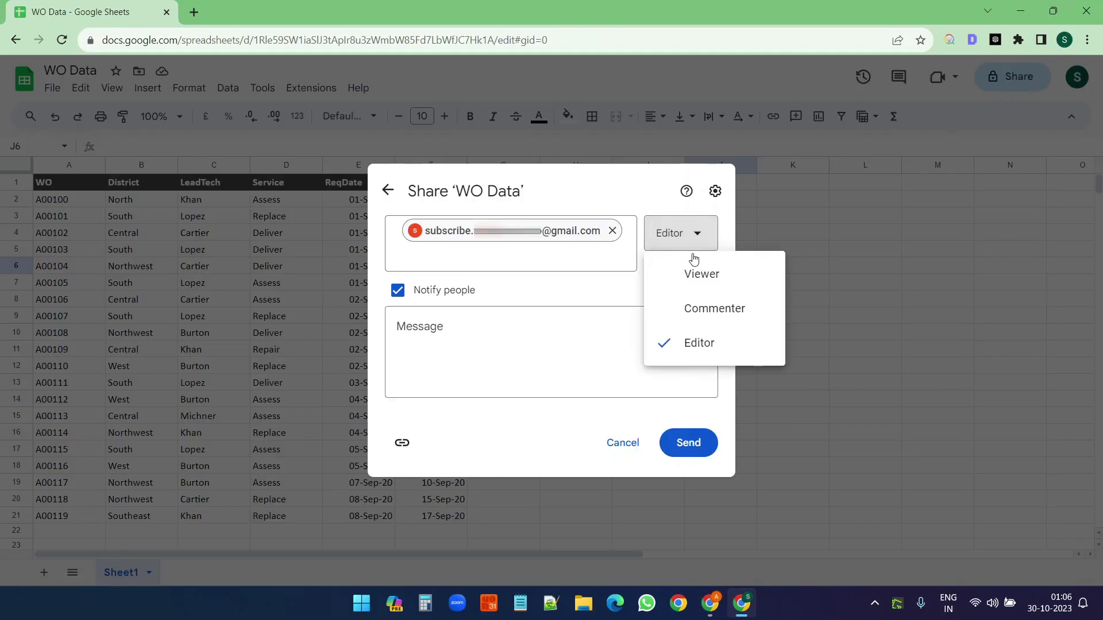
click(704, 276)
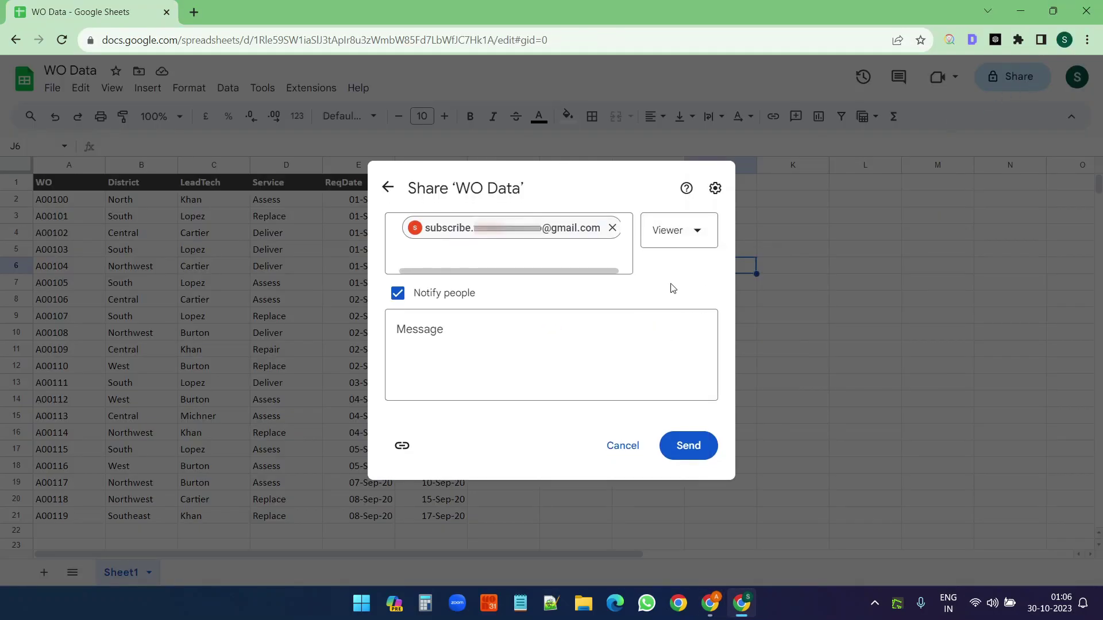
click(701, 453)
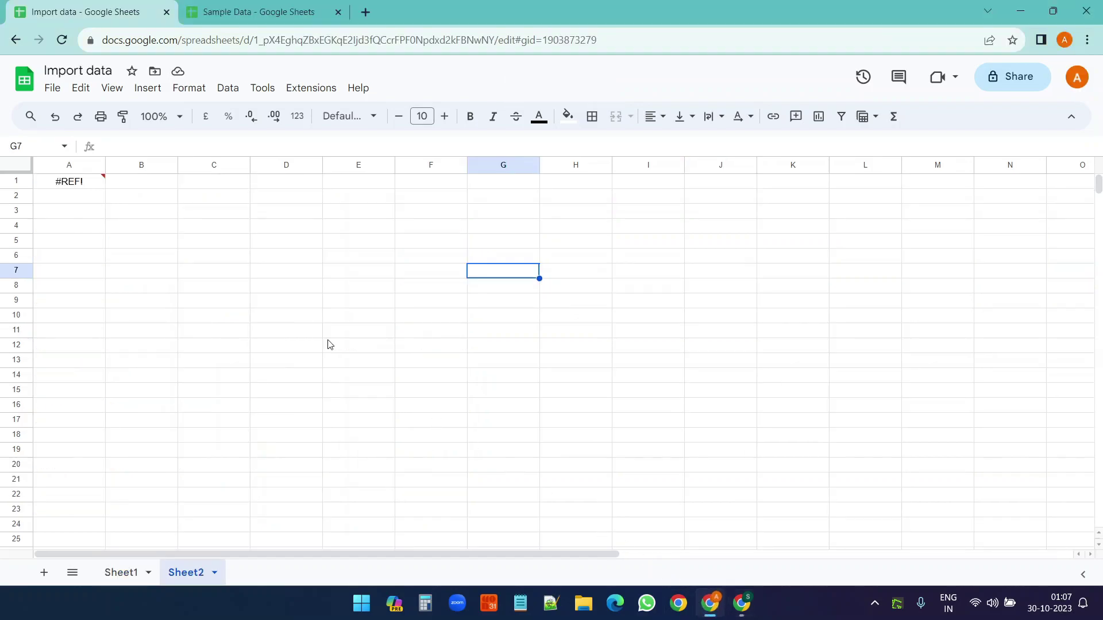
Reload Import data, allow access to WO Data from cell A1, and compare Sheet2's imported rows with WO Data
click(63, 39)
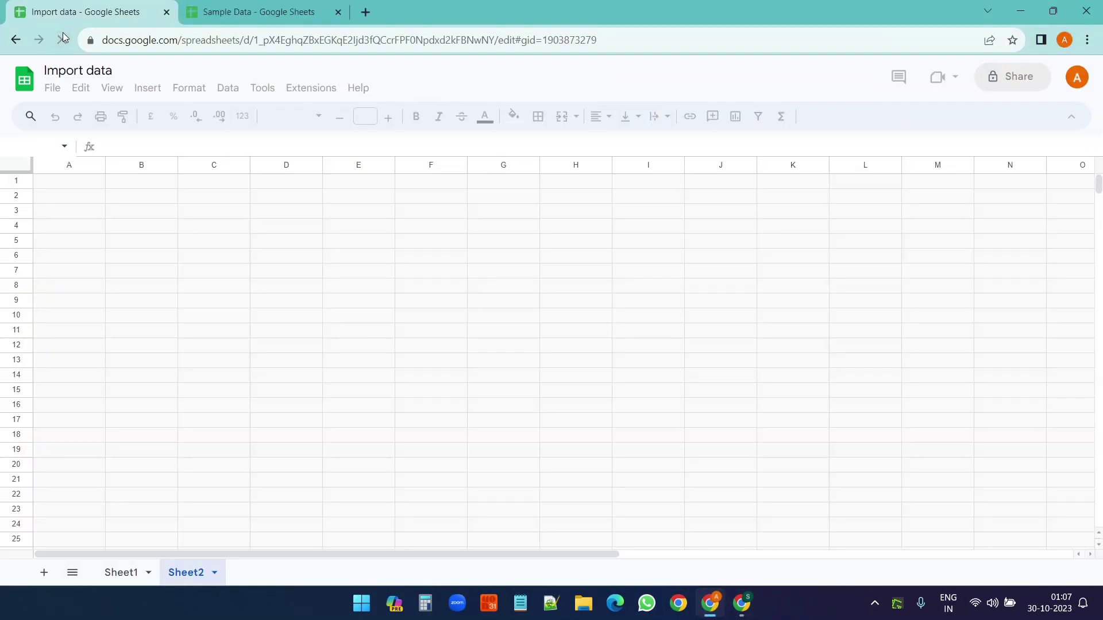
click(224, 287)
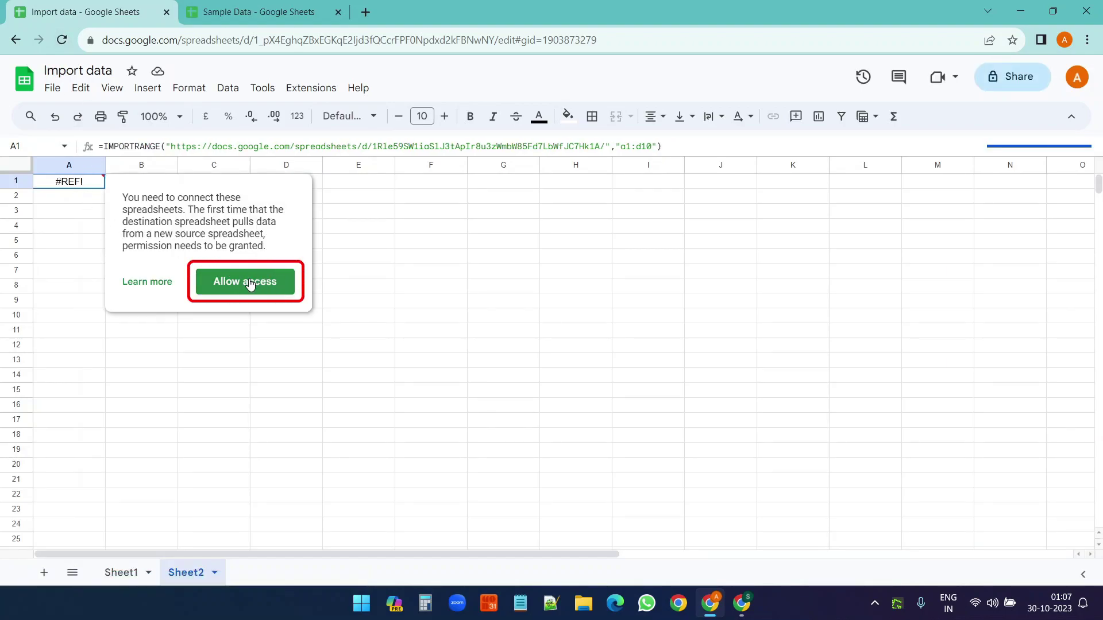
click(252, 286)
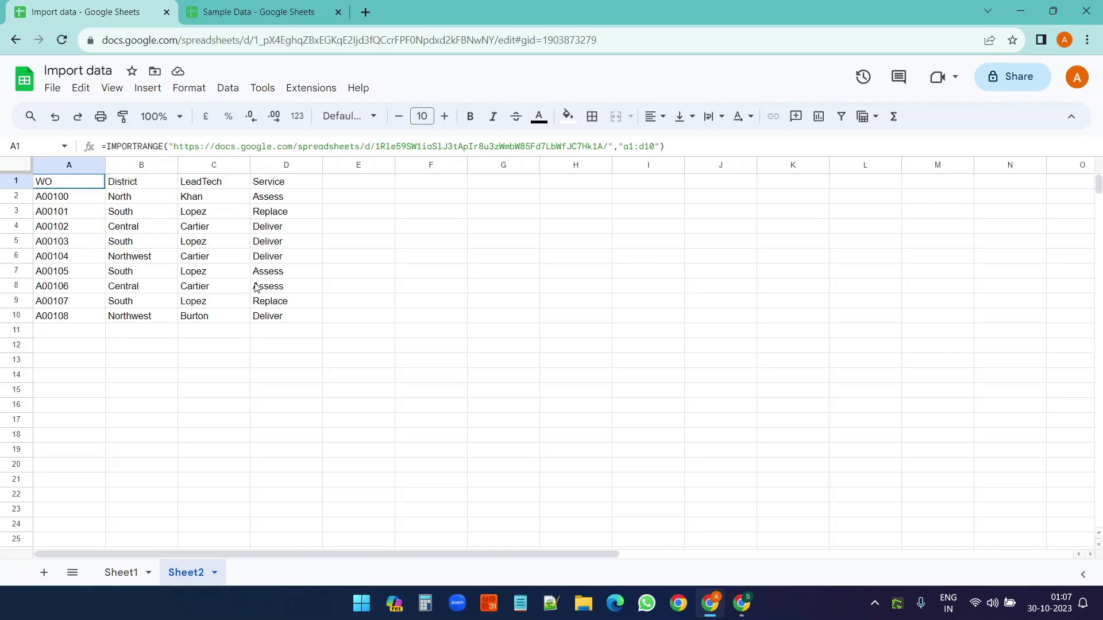
click(741, 604)
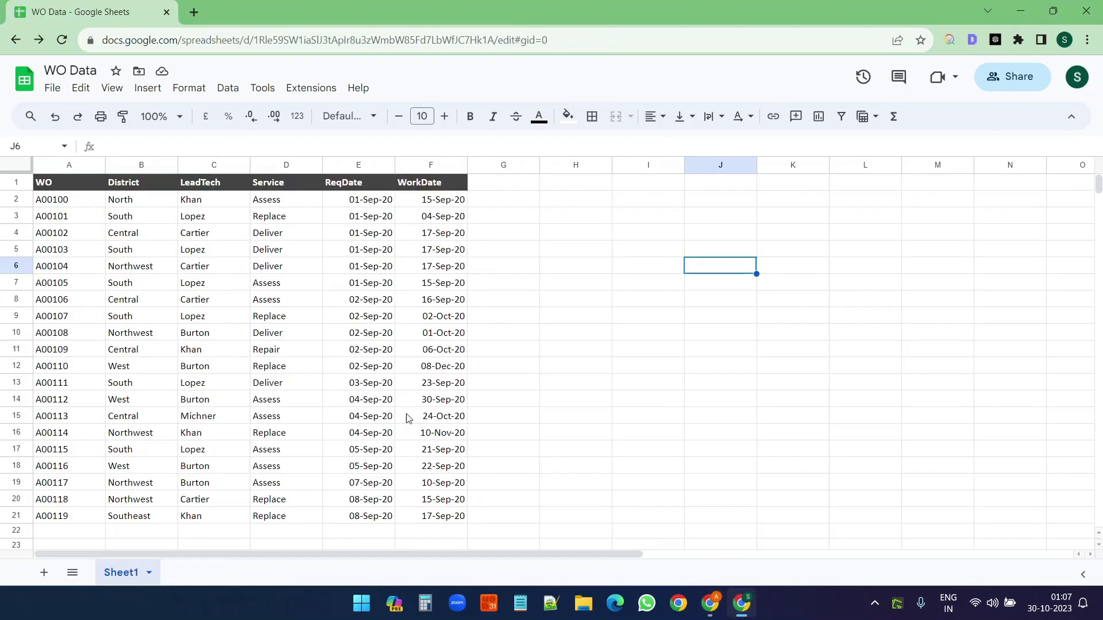
click(710, 604)
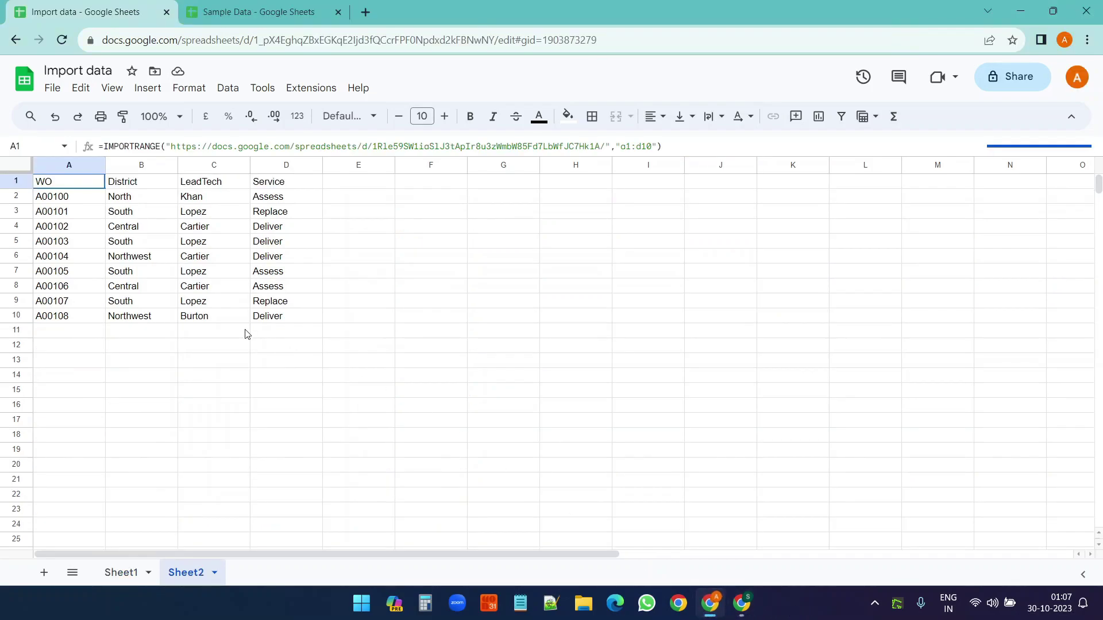